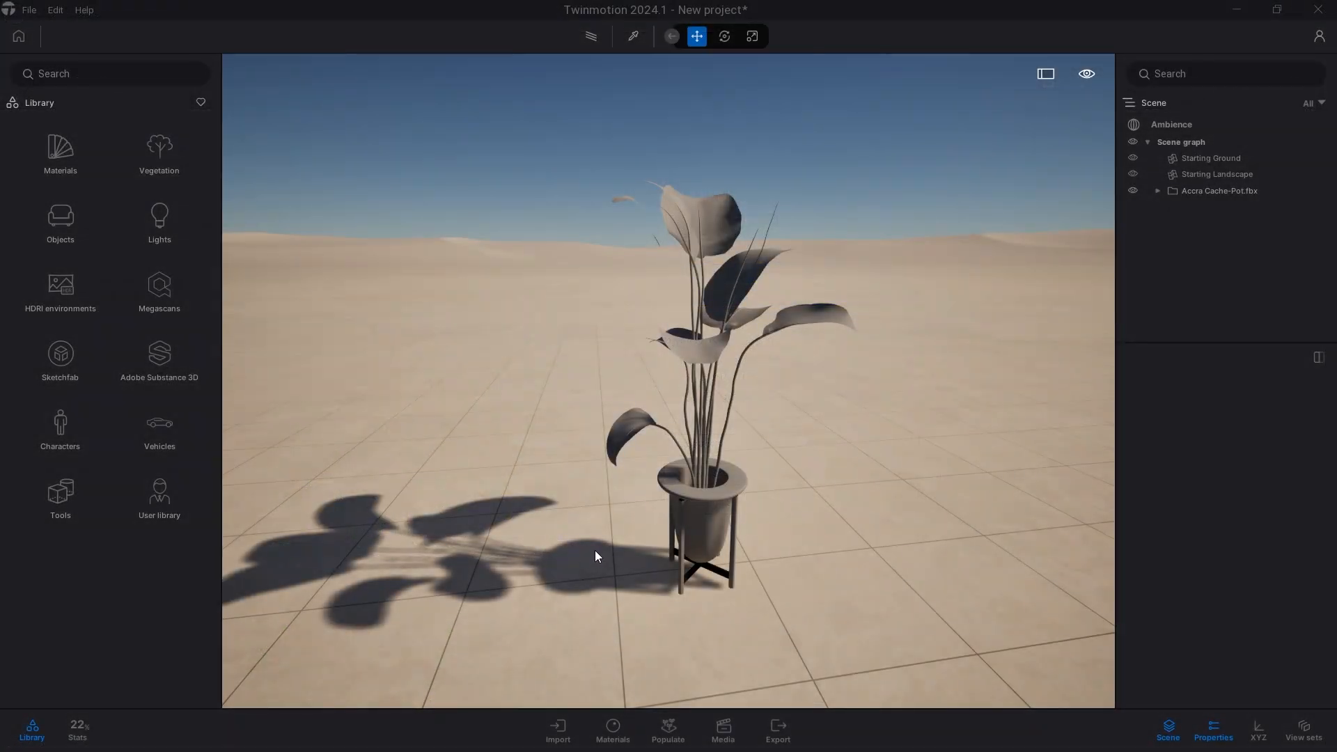
Switch to the file manager and examine the leaf_calathea color, gloss, normal and opacity textures in the Map folder.
left_click_drag(595, 550, 669, 543)
scroll(669, 543, "up", 5)
scroll(609, 515, "down", 5)
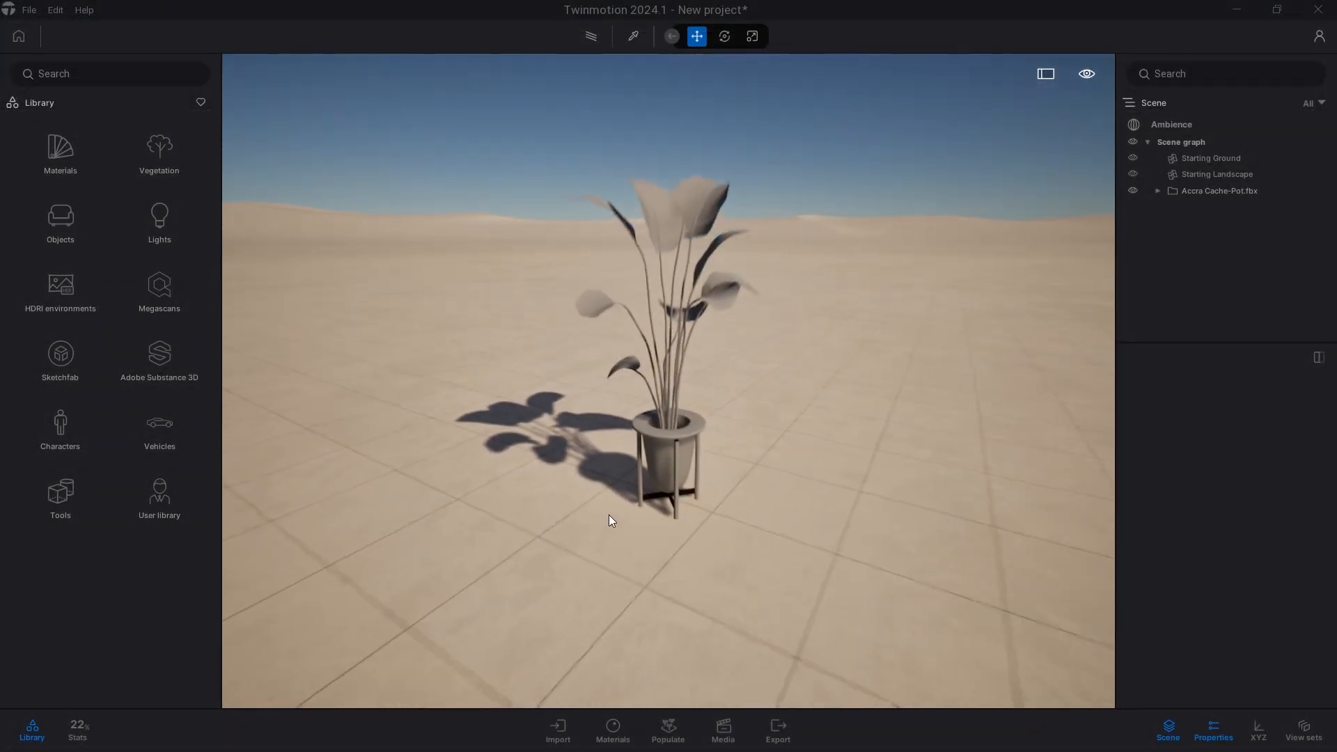
key("alt+Tab")
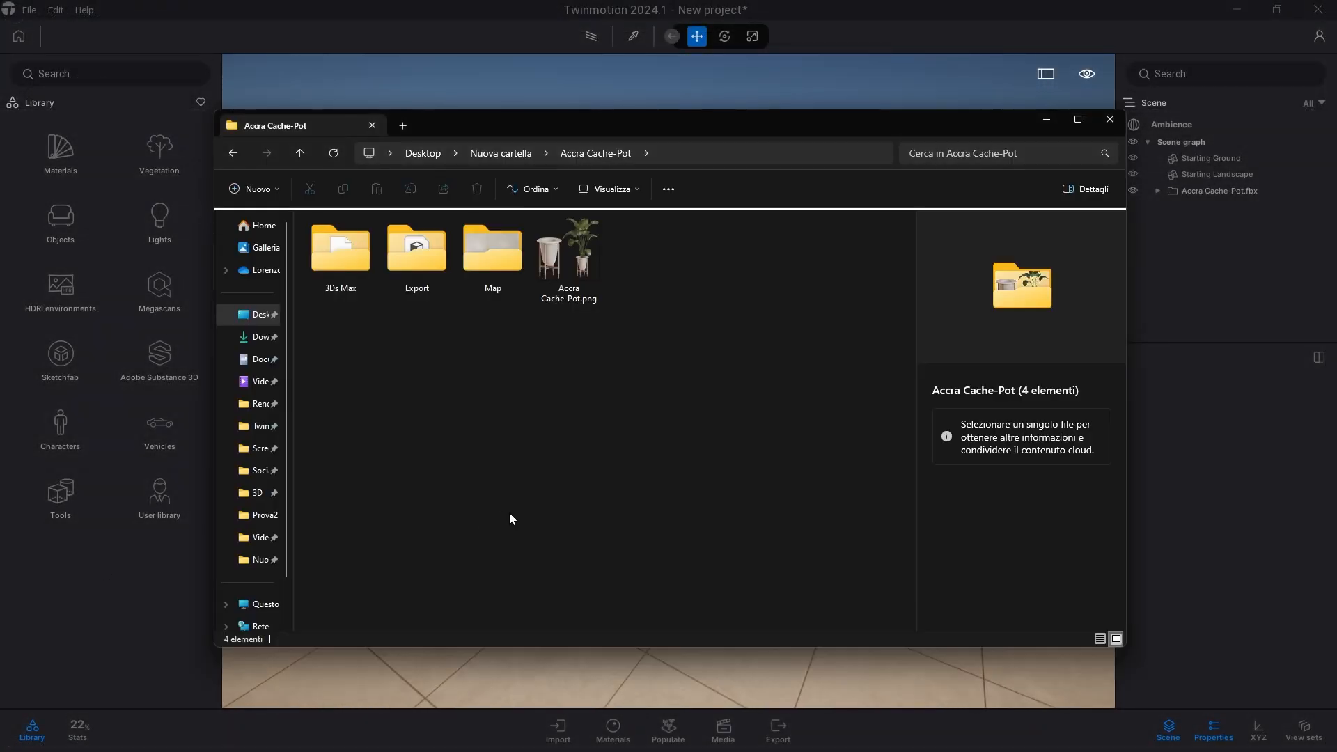
double_click(499, 253)
scroll(577, 400, "down", 2)
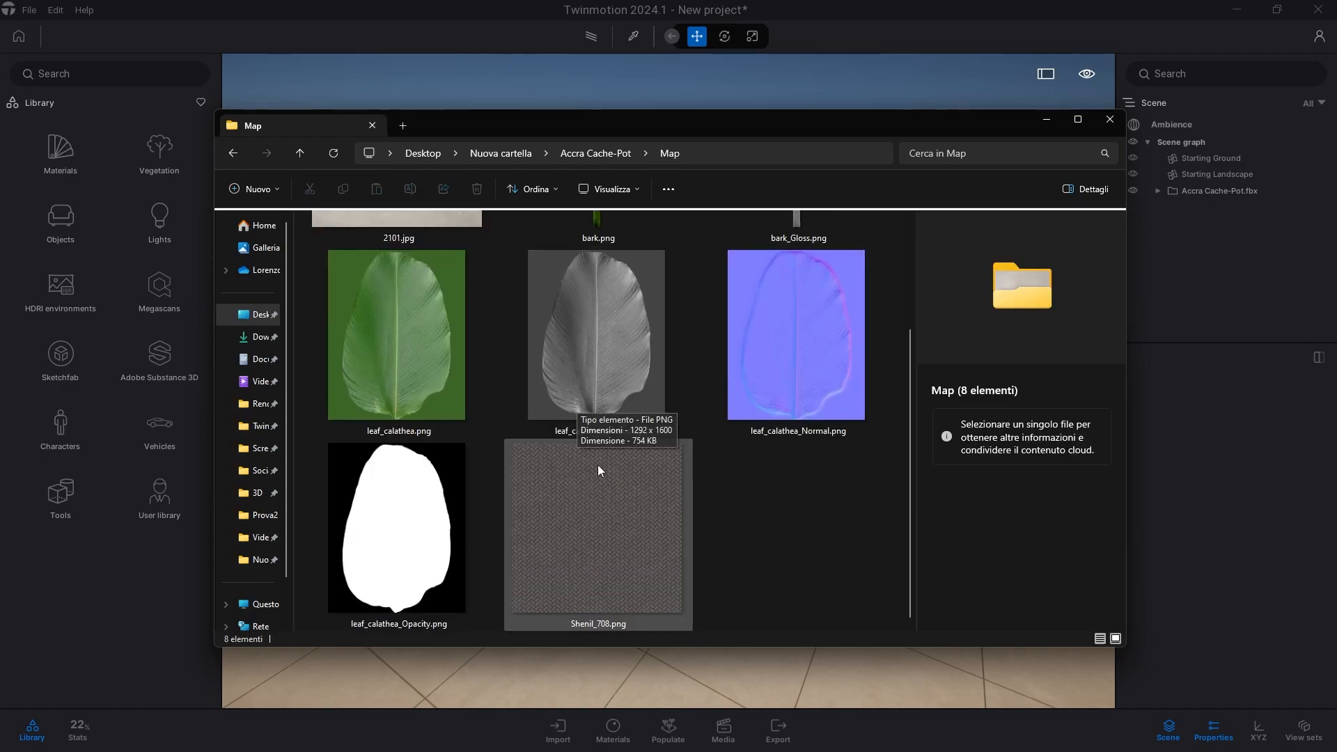
scroll(487, 481, "up", 2)
left_click(423, 488)
left_click(732, 491)
scroll(668, 515, "down", 2)
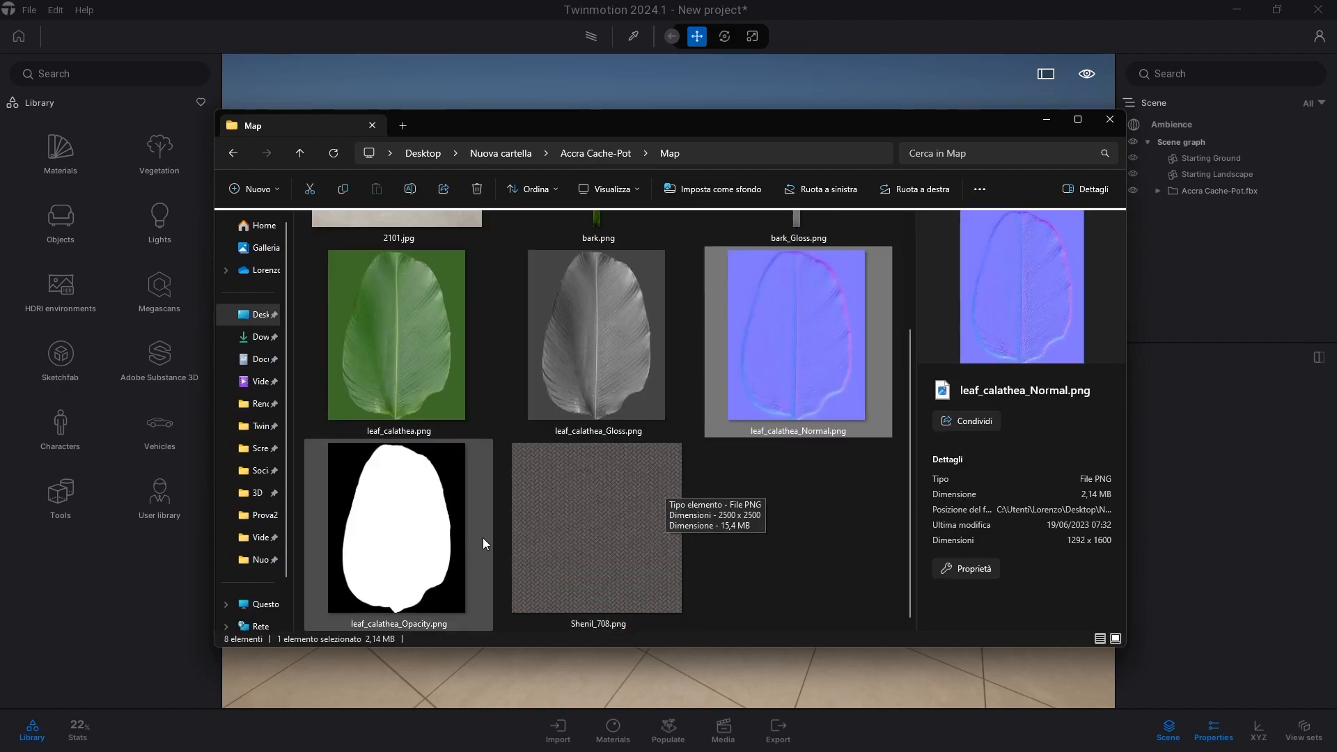
left_click(457, 545)
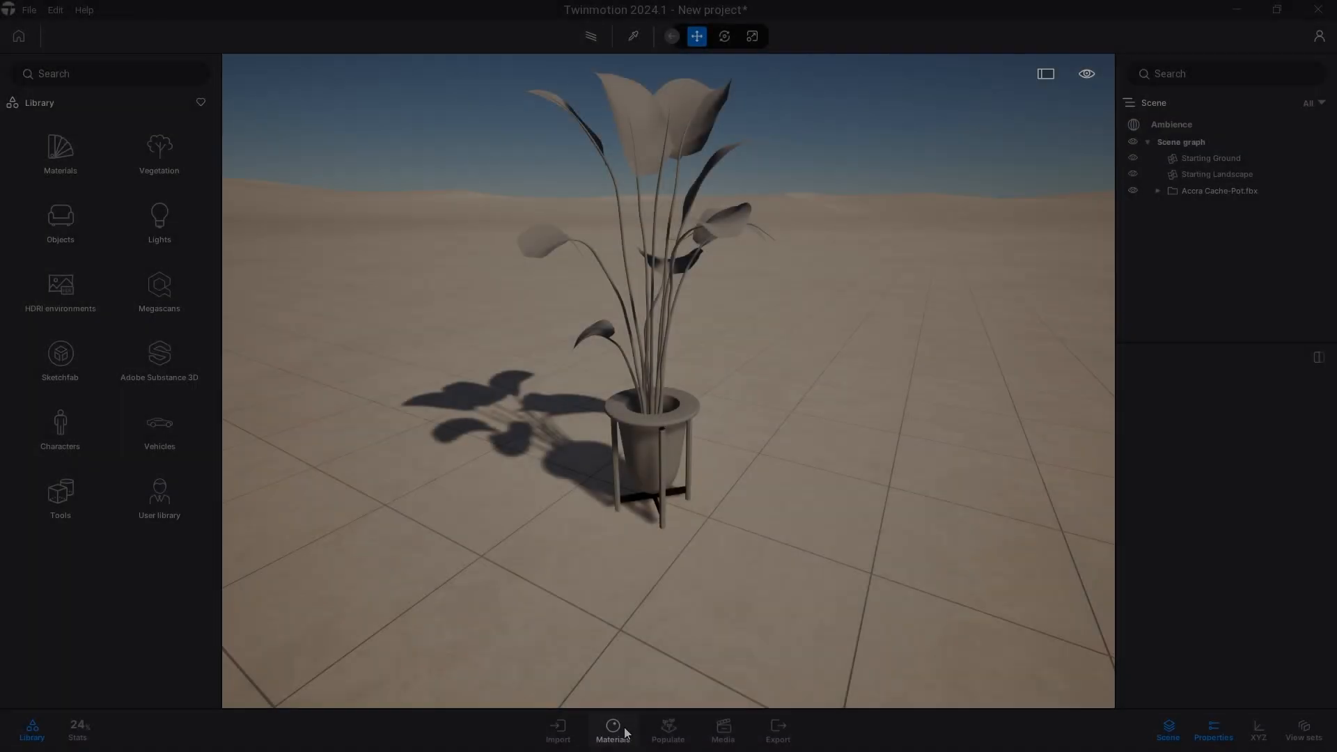
Create a new Foliage material and apply it to the leaves of the potted plant.
left_click(613, 727)
left_click(274, 603)
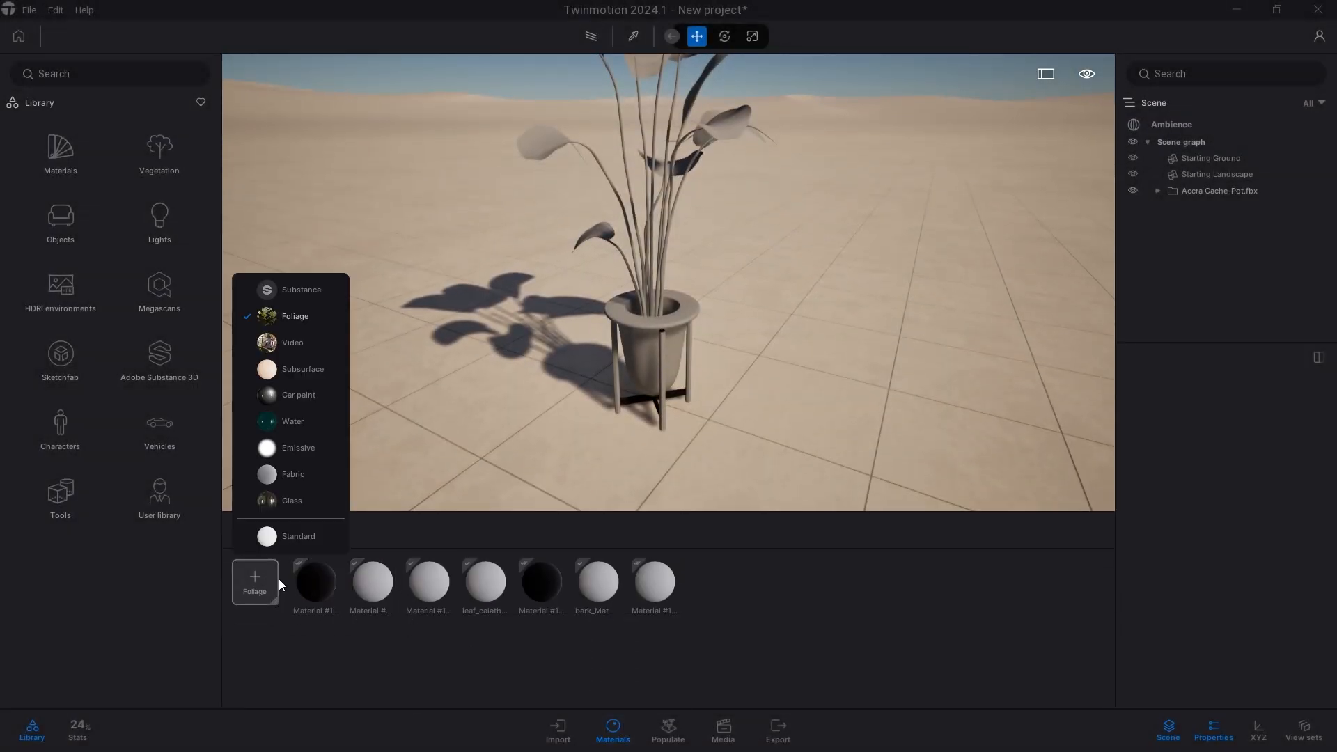
left_click(290, 317)
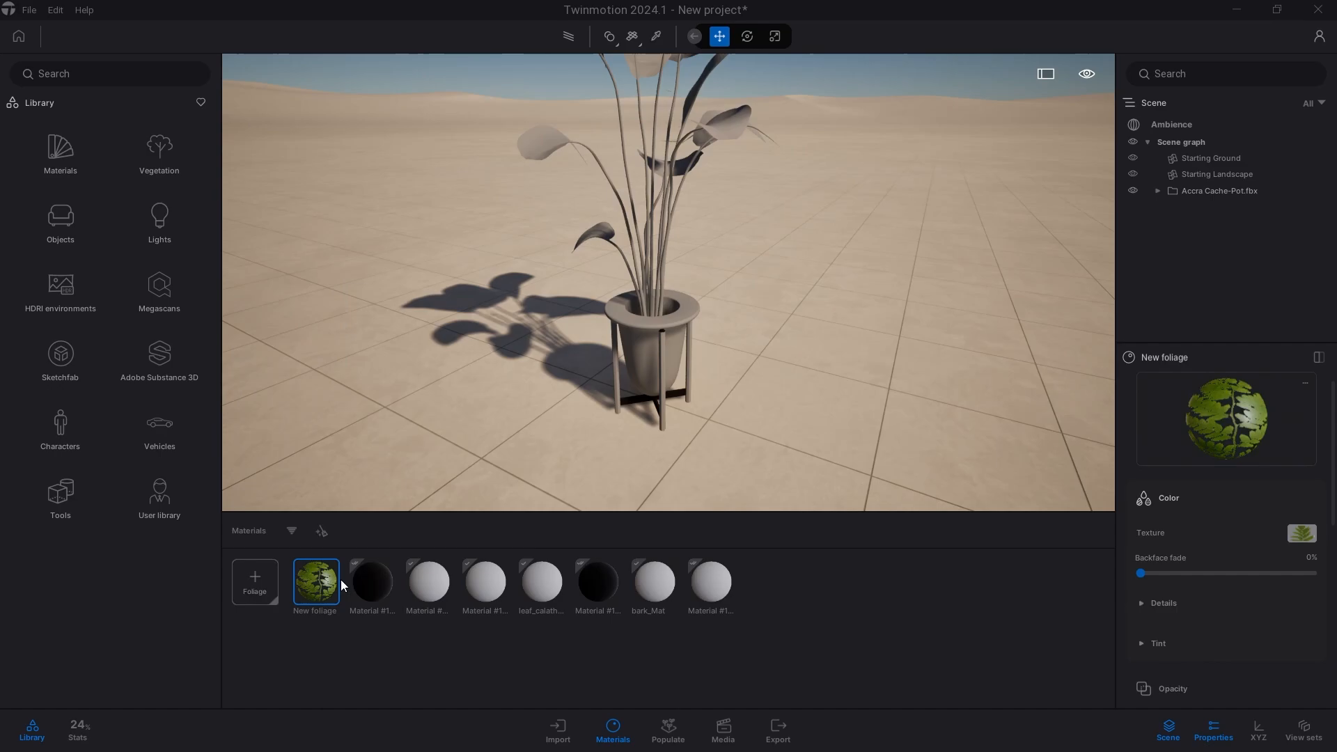
right_click_drag(480, 418, 479, 362)
scroll(473, 418, "up", 3)
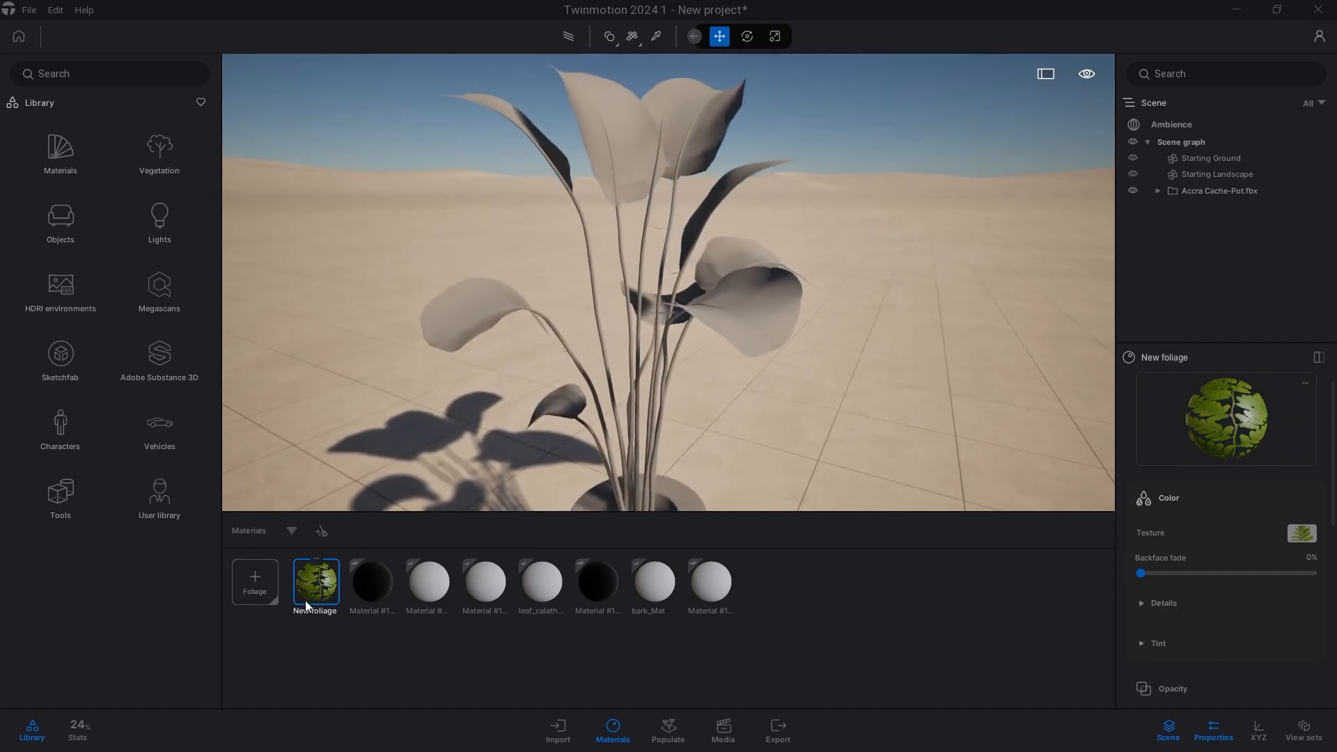
left_click_drag(305, 600, 453, 308)
scroll(557, 376, "down", 5)
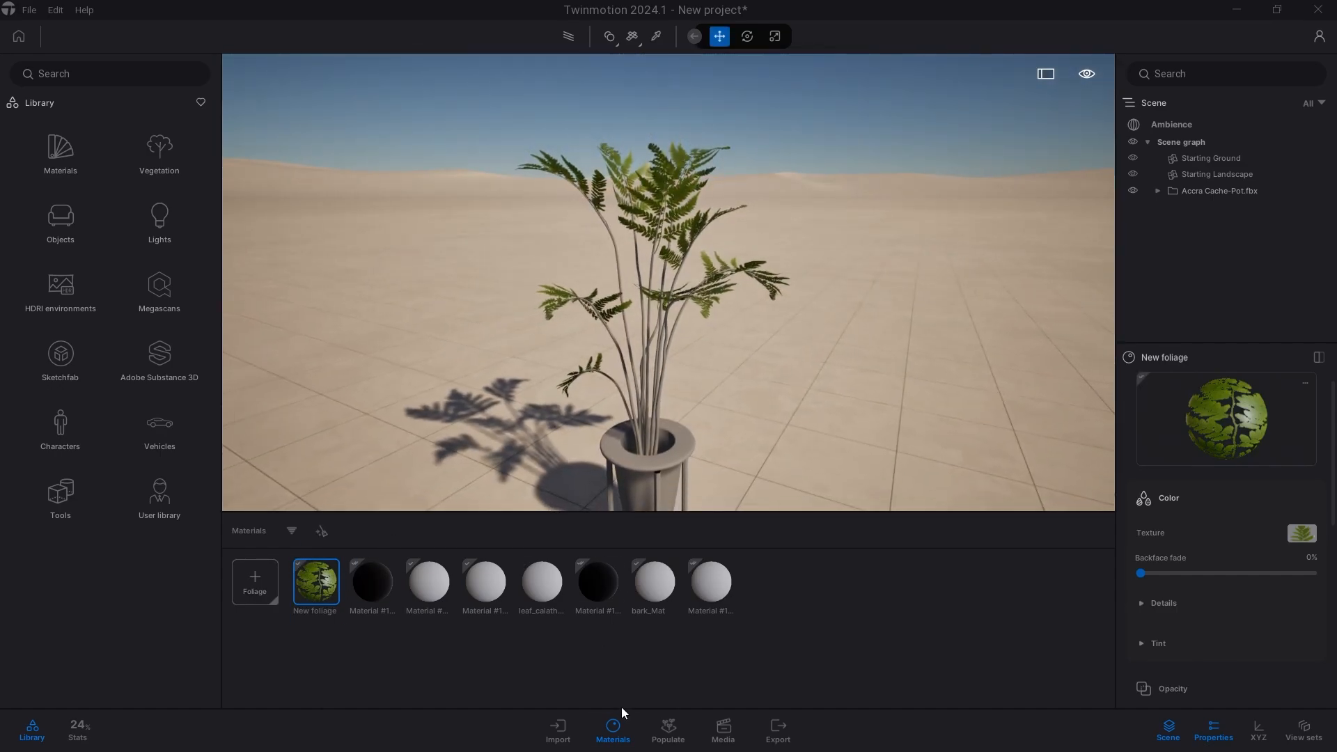
Load leaf_calathea.png from the Map folder as the color texture of the new foliage material.
left_click(613, 728)
scroll(766, 382, "up", 4)
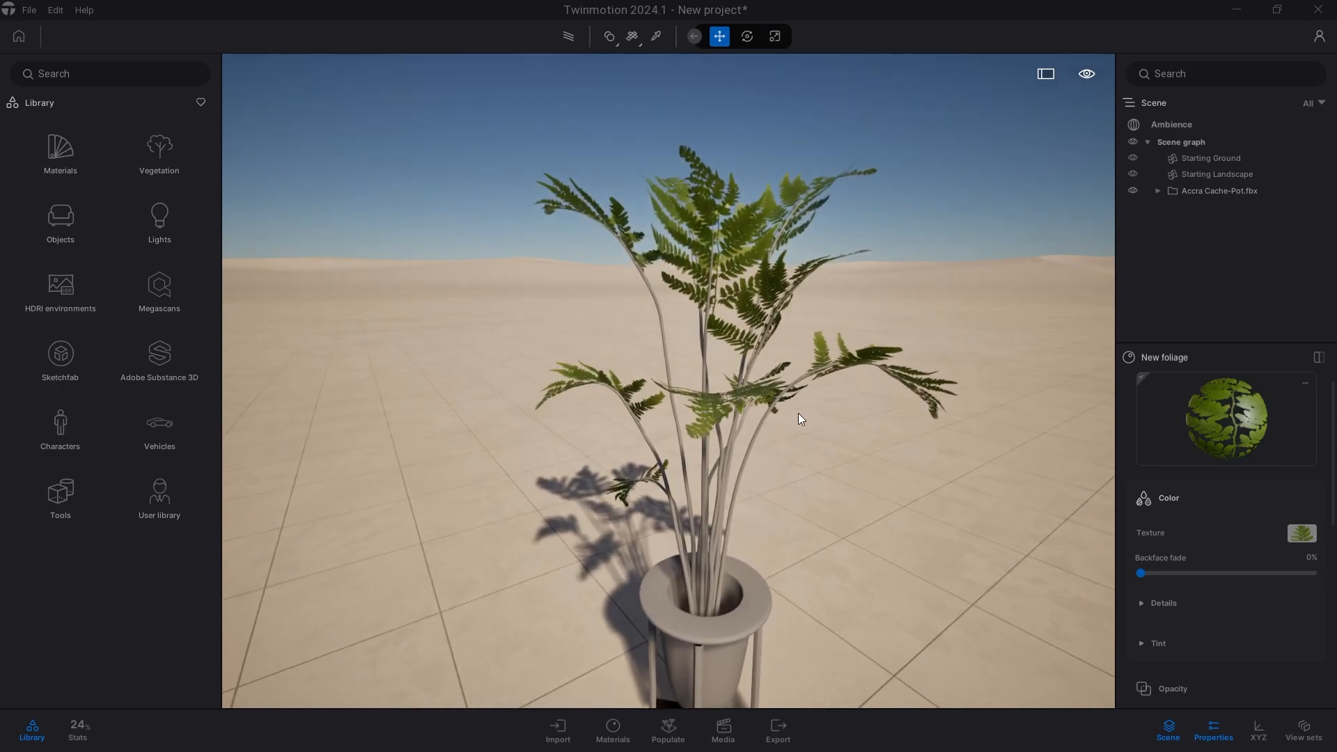
left_click(1168, 731)
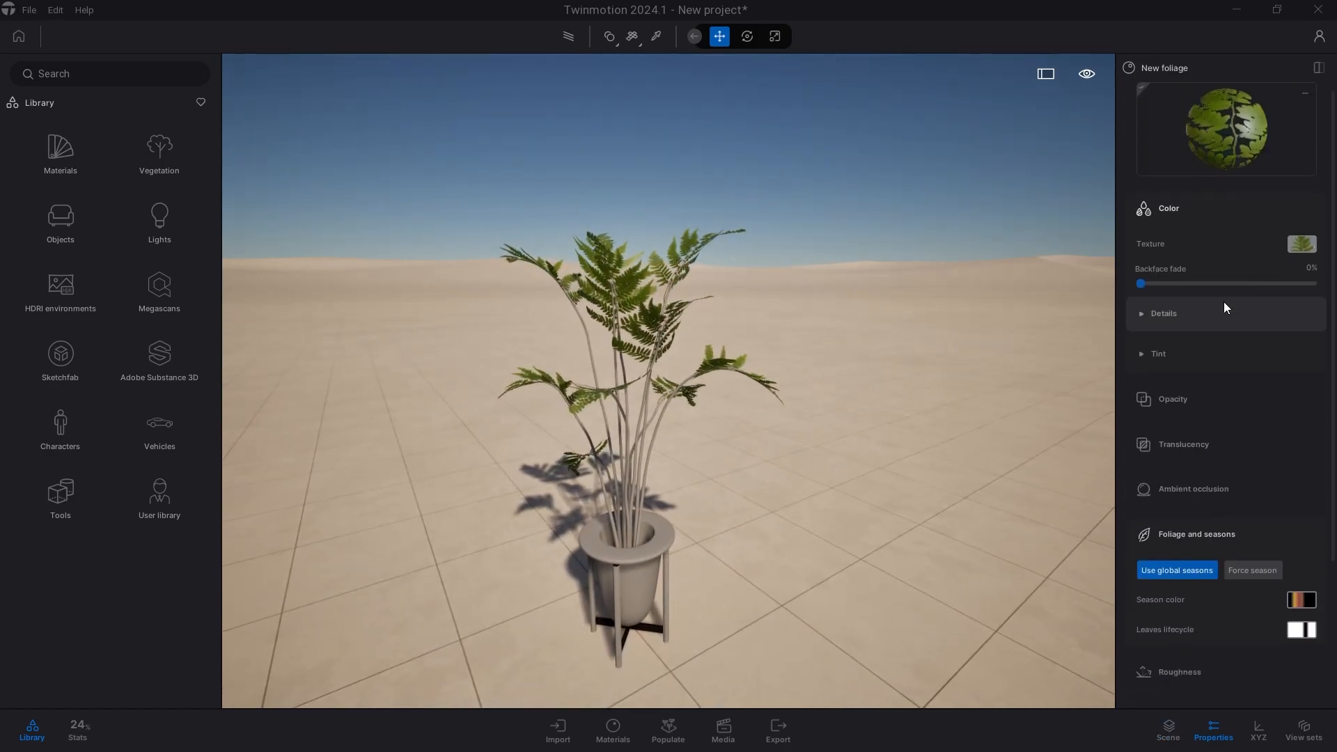
left_click(1298, 246)
left_click(1189, 466)
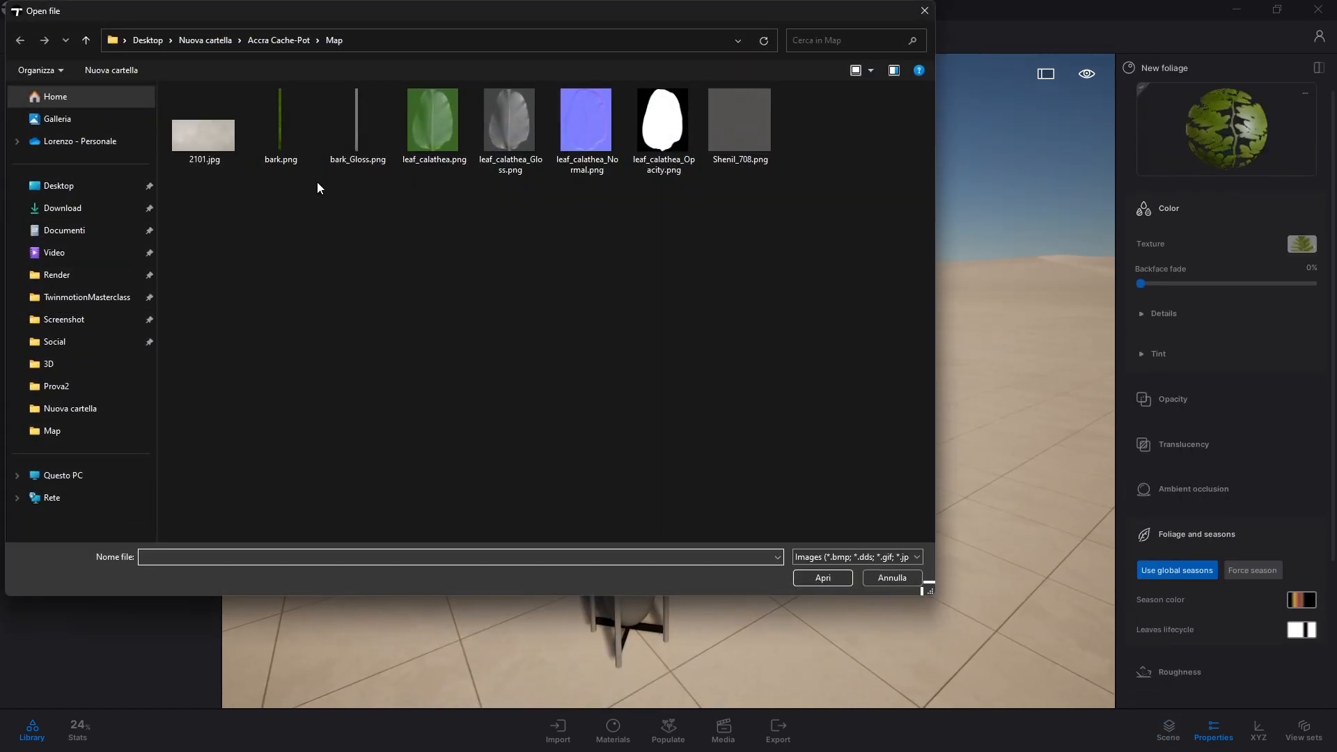
left_click(446, 117)
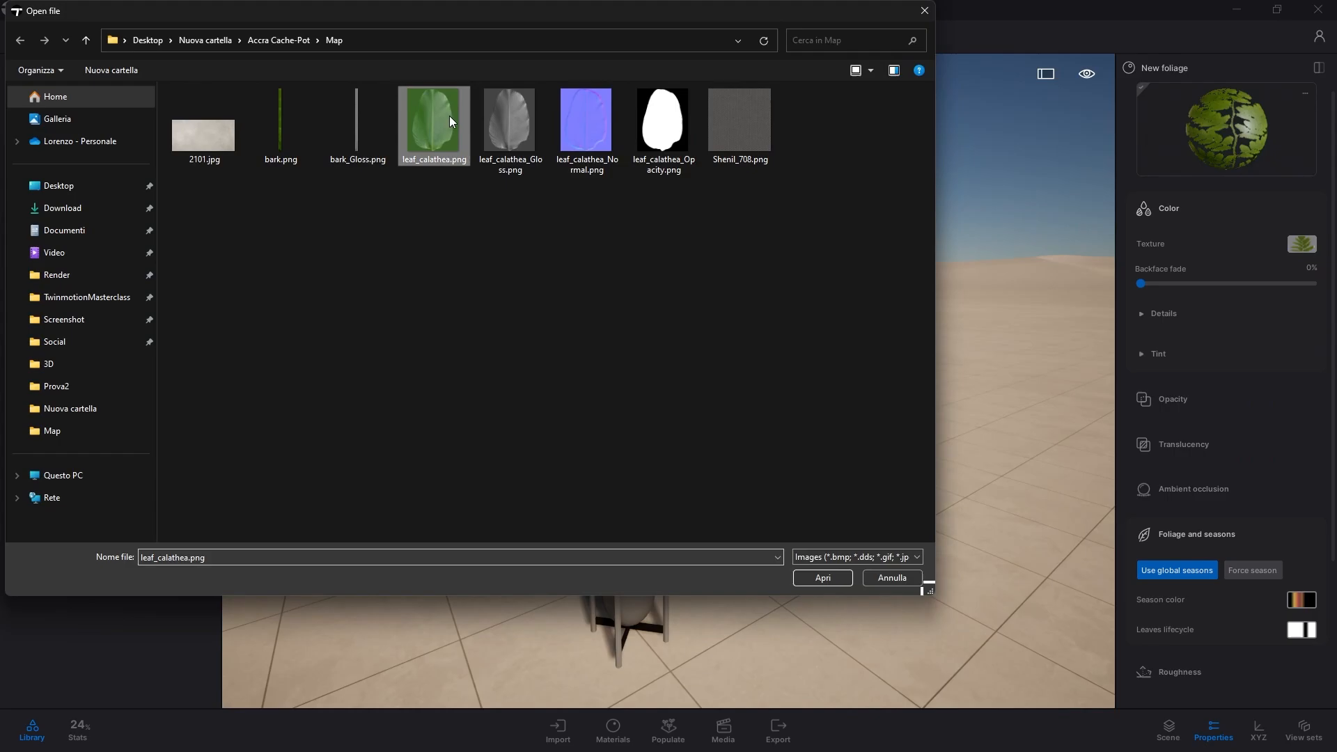
left_click(823, 578)
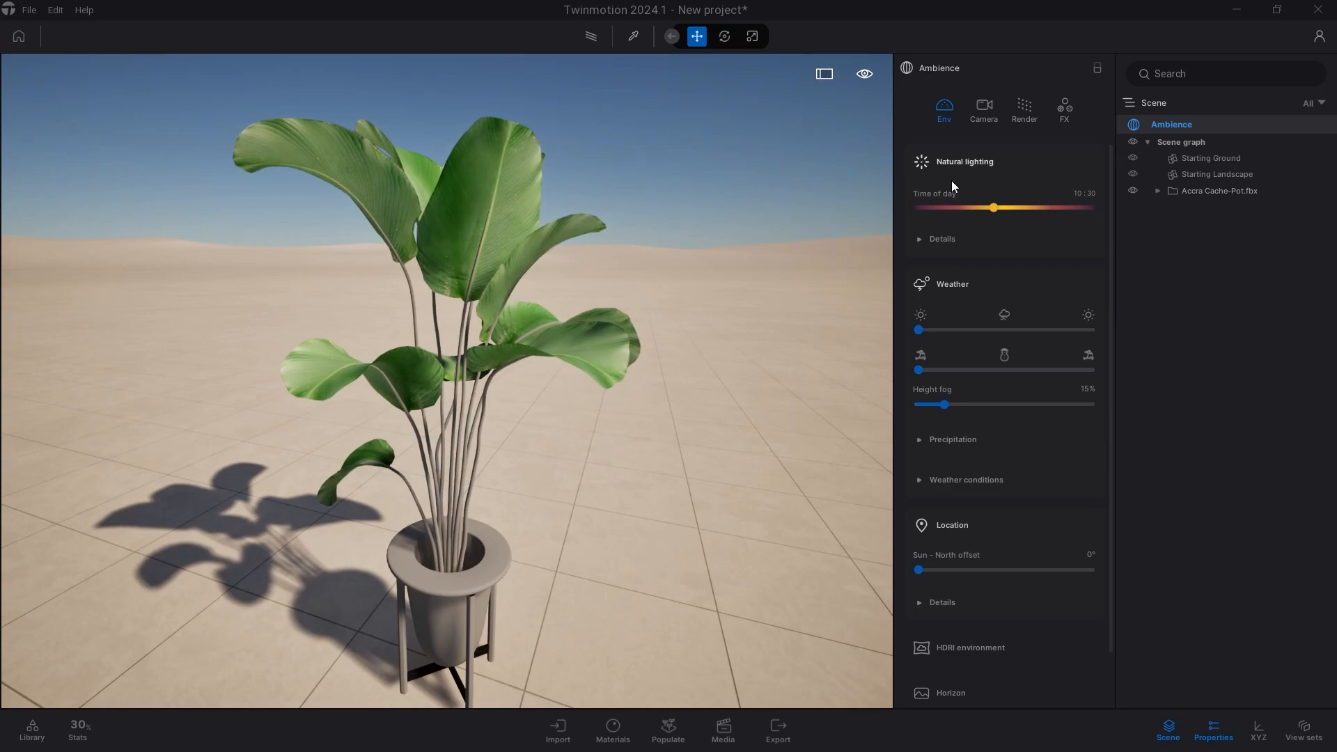
Set the wind speed to about 0.92 in the Ambience weather conditions.
left_click(951, 178)
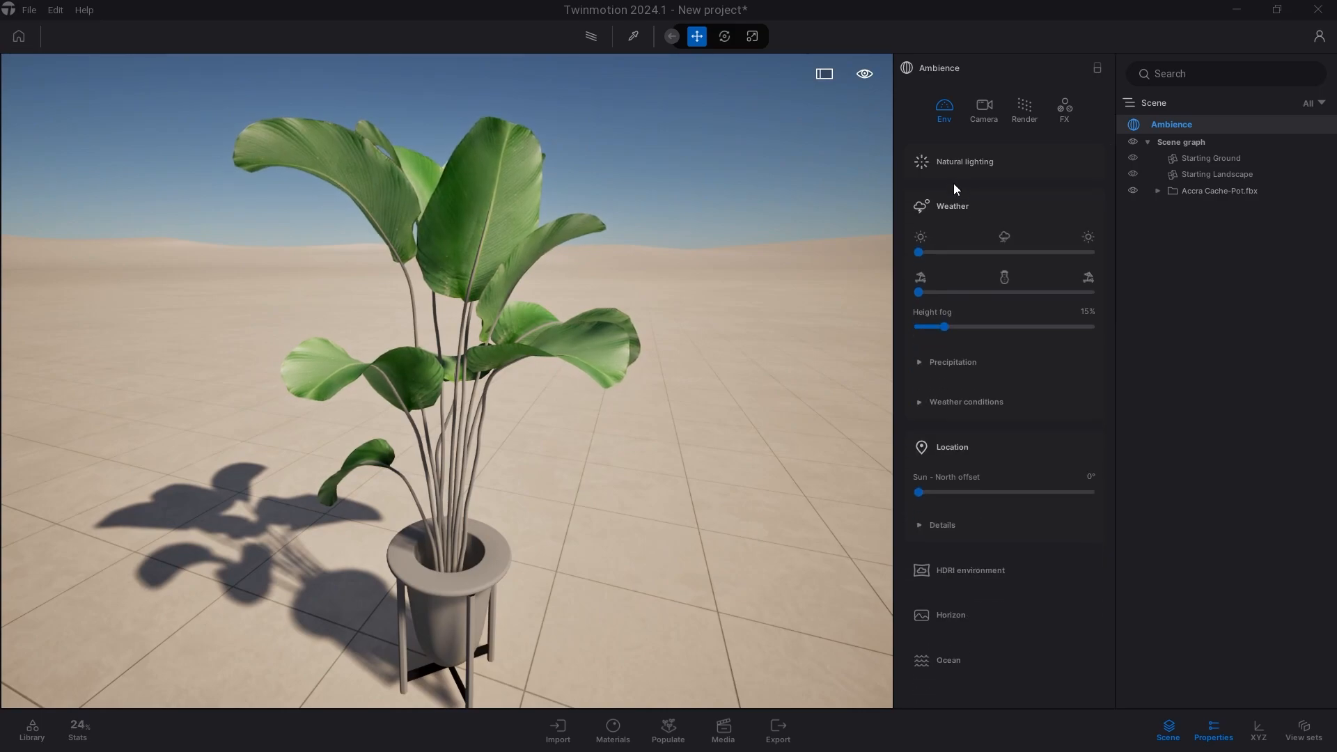
left_click(952, 444)
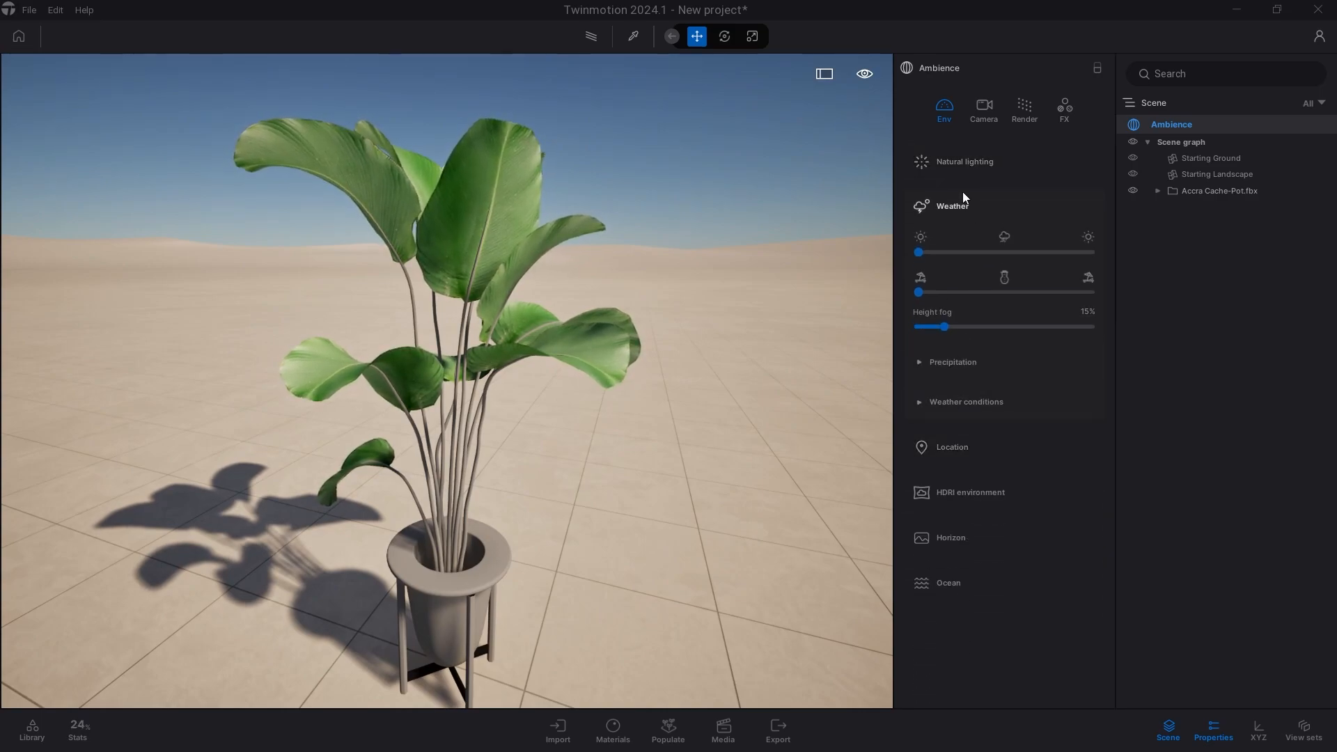
left_click(970, 401)
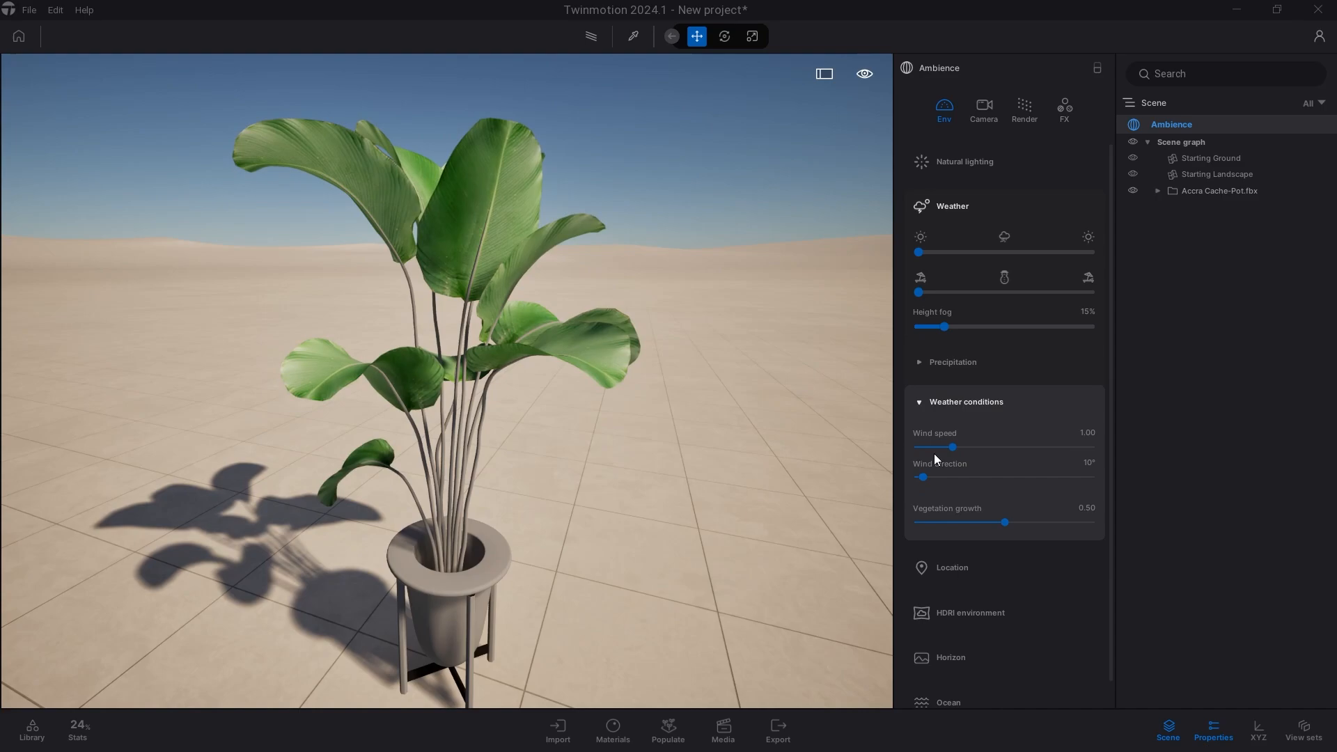
left_click_drag(952, 447, 871, 441)
left_click_drag(991, 450, 951, 448)
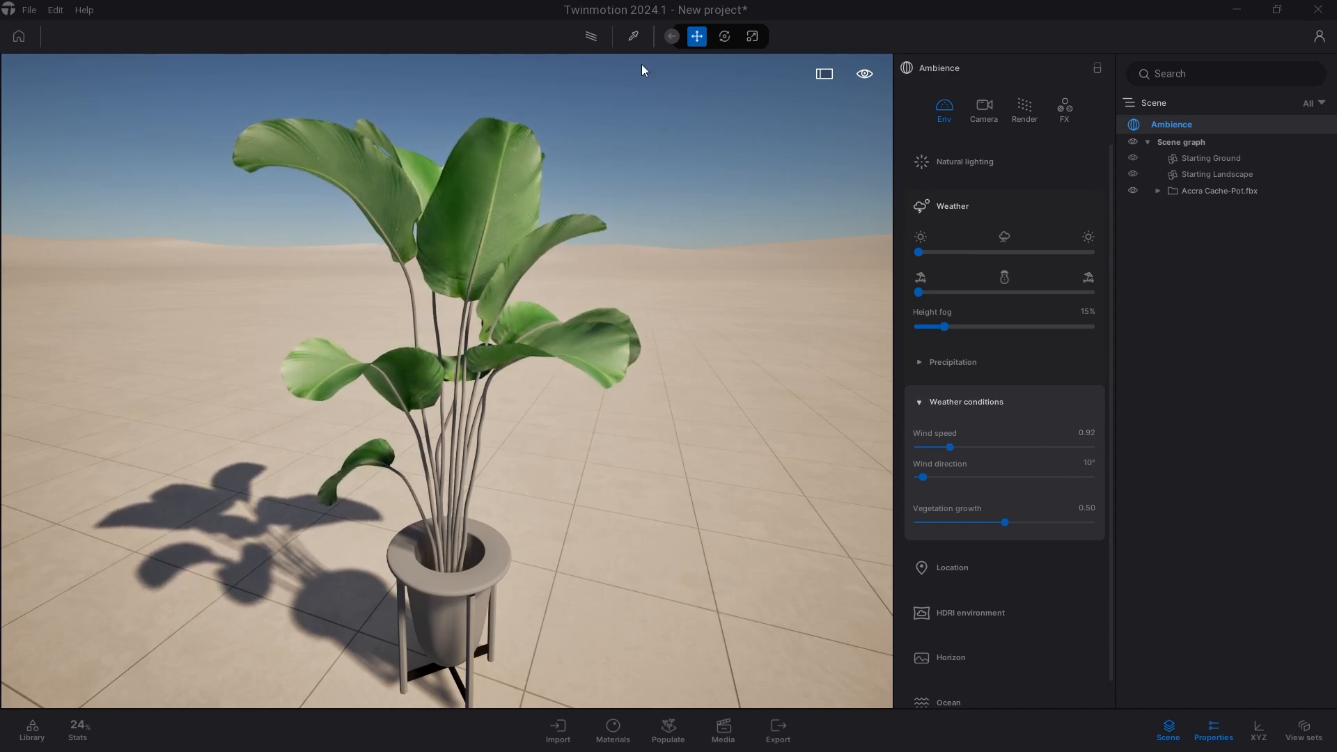
Sample the foliage material from a plant leaf and set its backface fade to 100%.
left_click(633, 36)
left_click(472, 186)
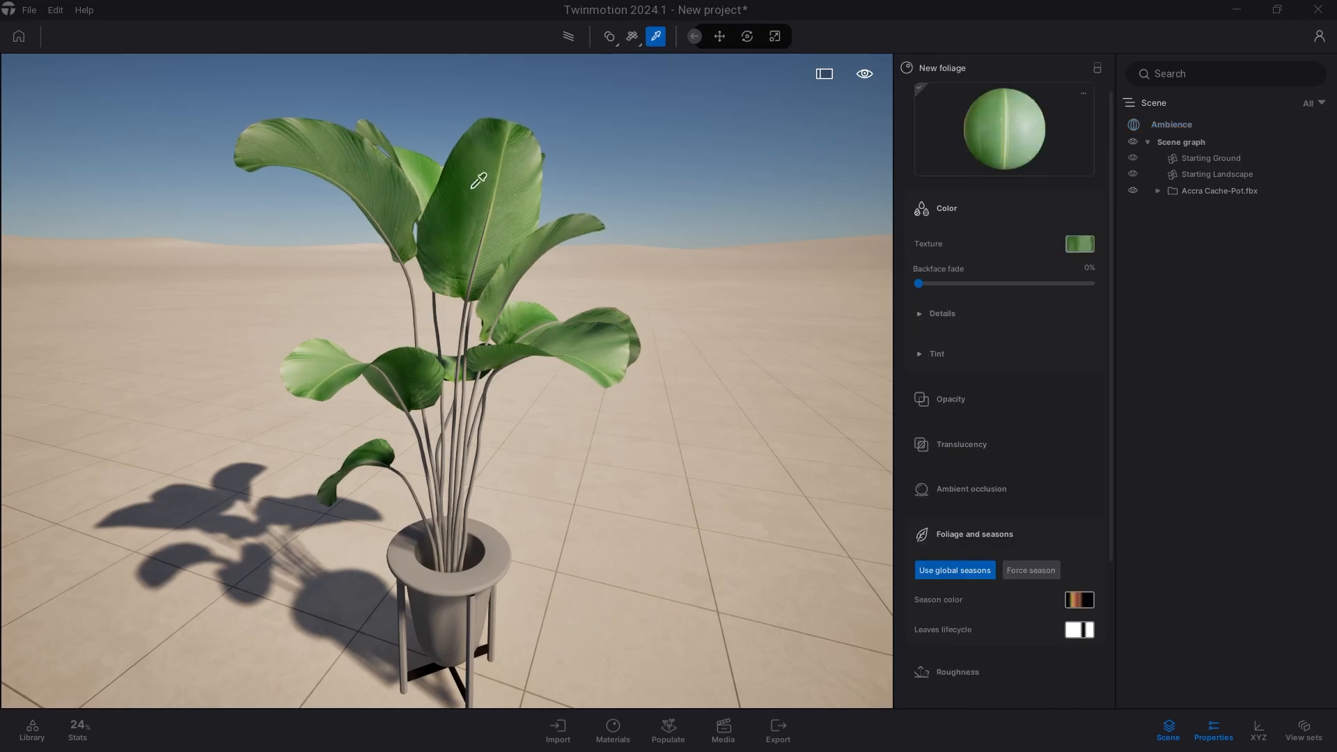
scroll(1019, 534, "down", 3)
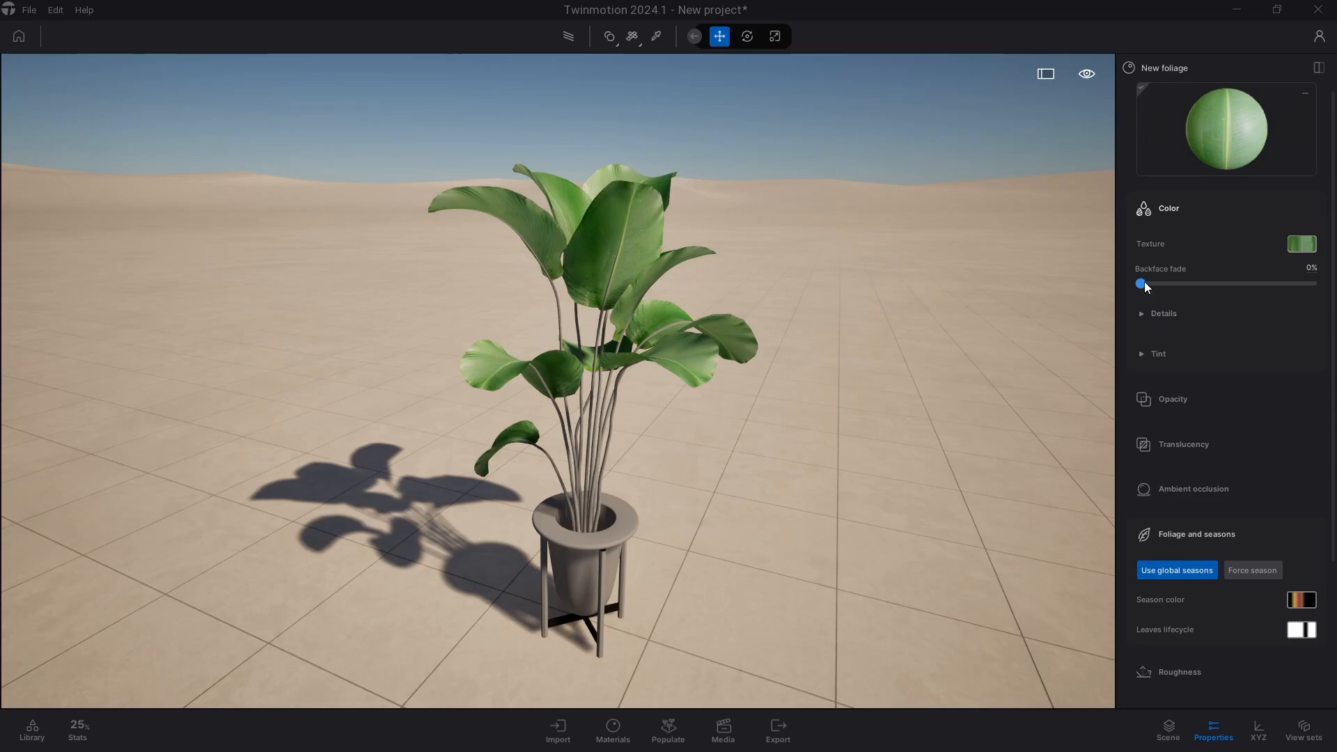
left_click_drag(1198, 284, 1307, 285)
scroll(1085, 302, "up", 5)
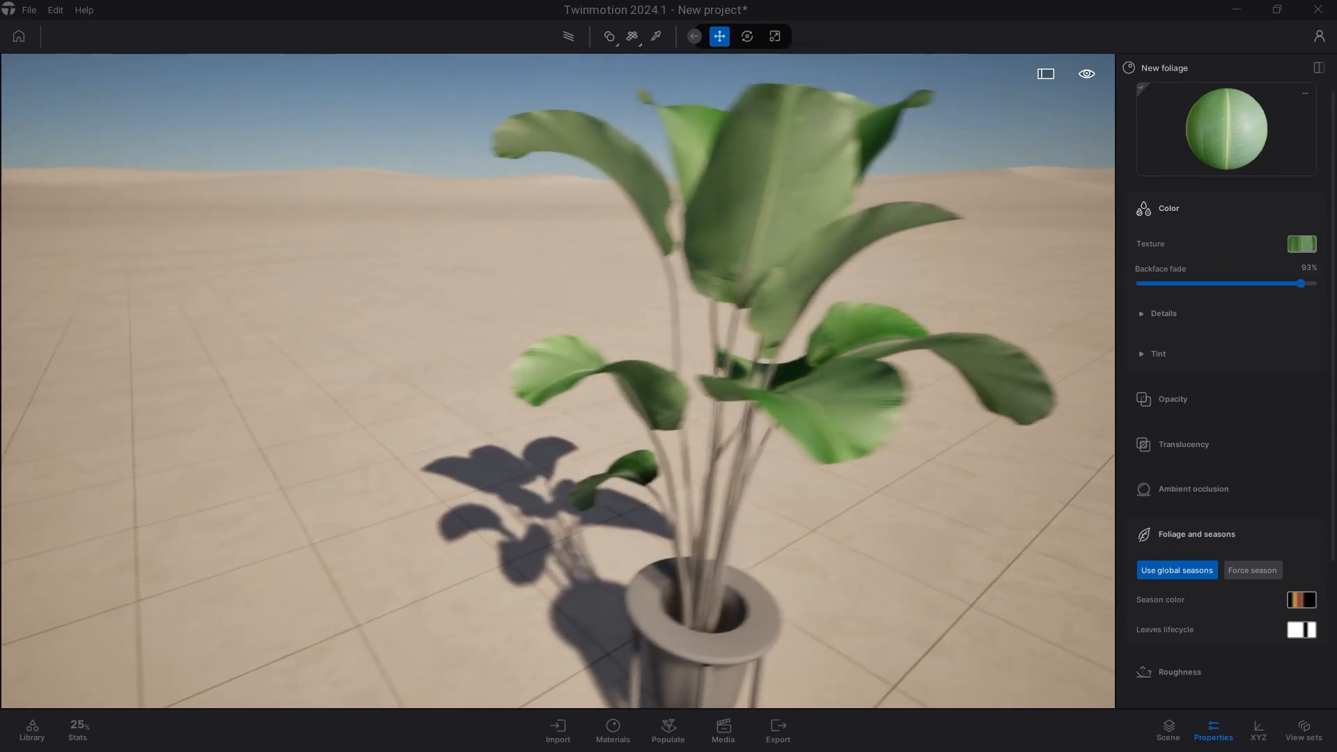
left_click_drag(1285, 282, 1319, 292)
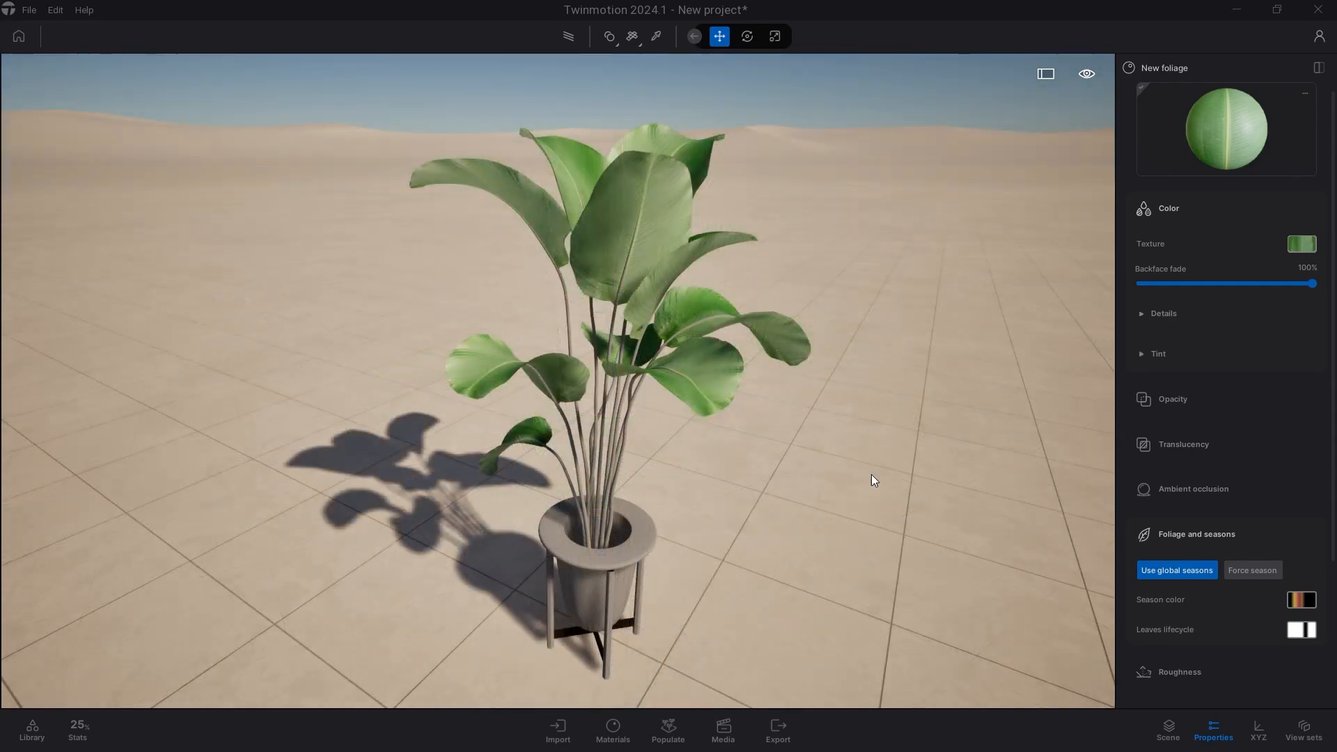
Load leaf_calathea_Gloss.png as the translucency map of the foliage material.
left_click(1175, 209)
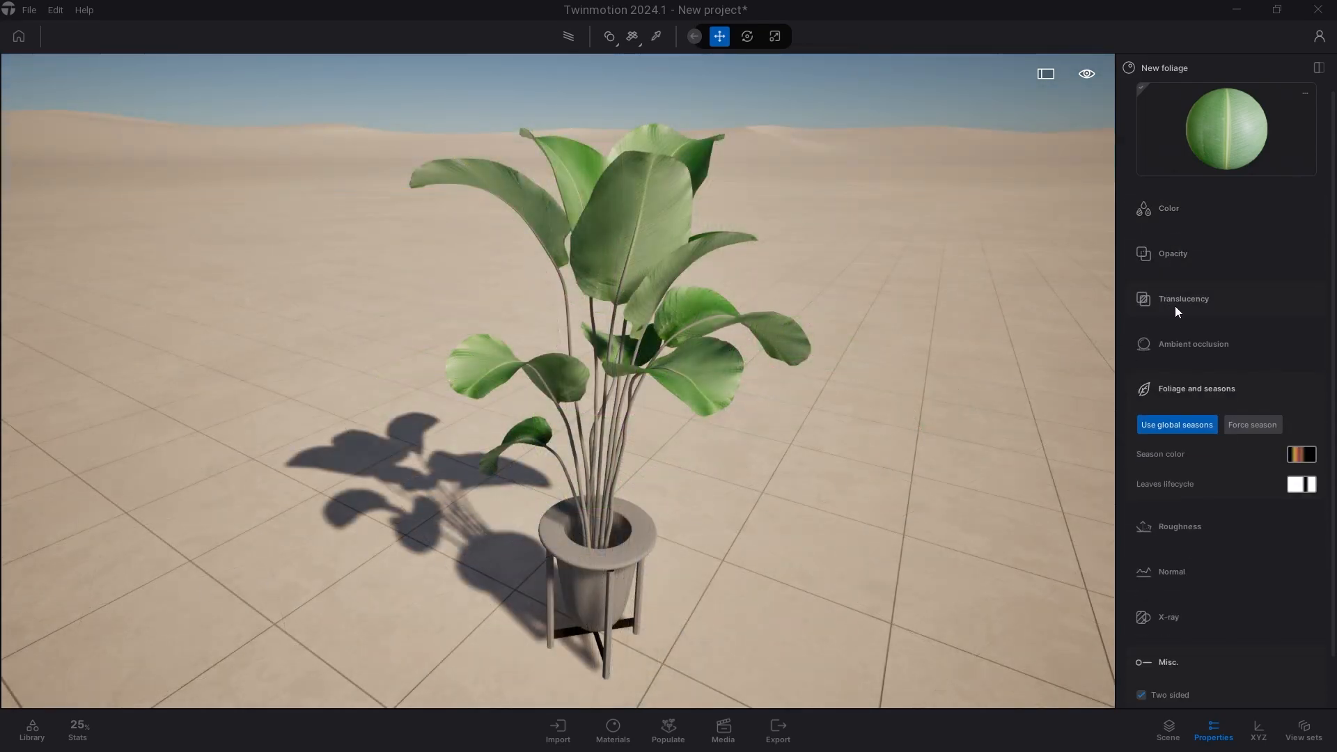
left_click(1194, 299)
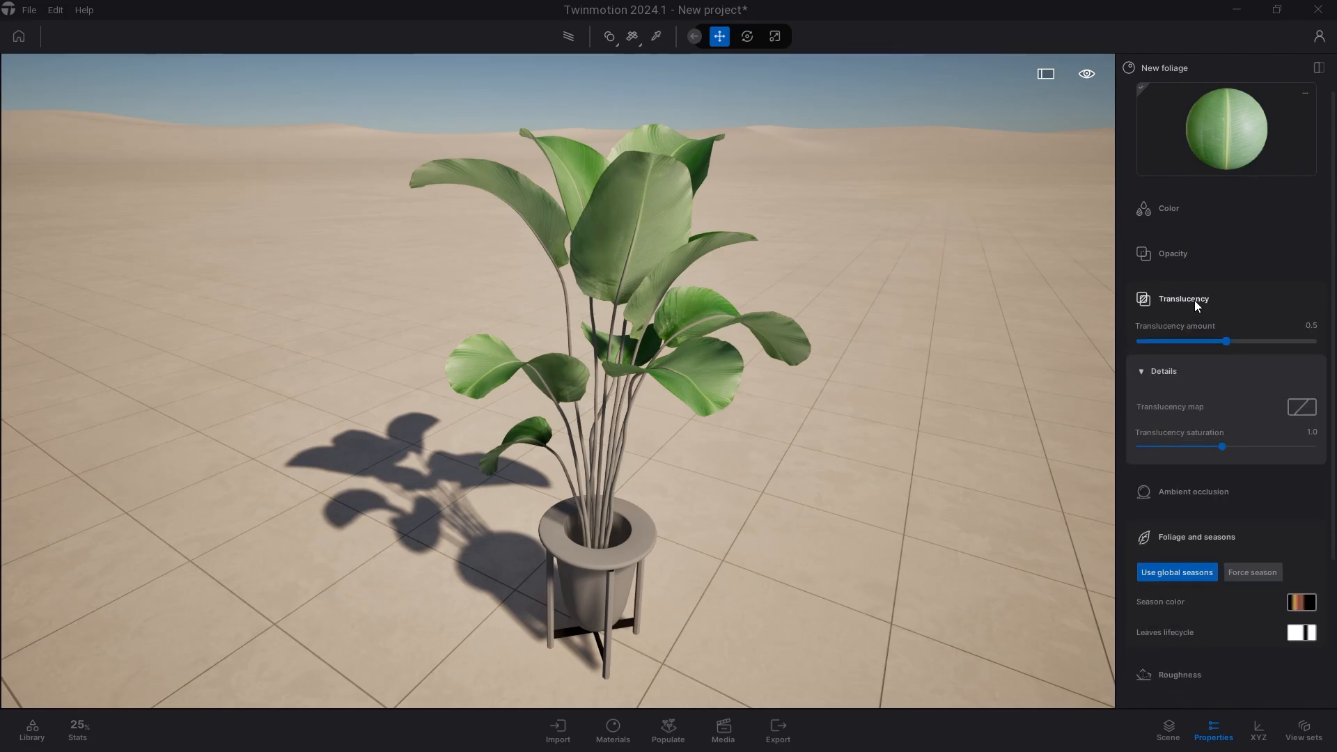
left_click(1301, 407)
left_click(1280, 354)
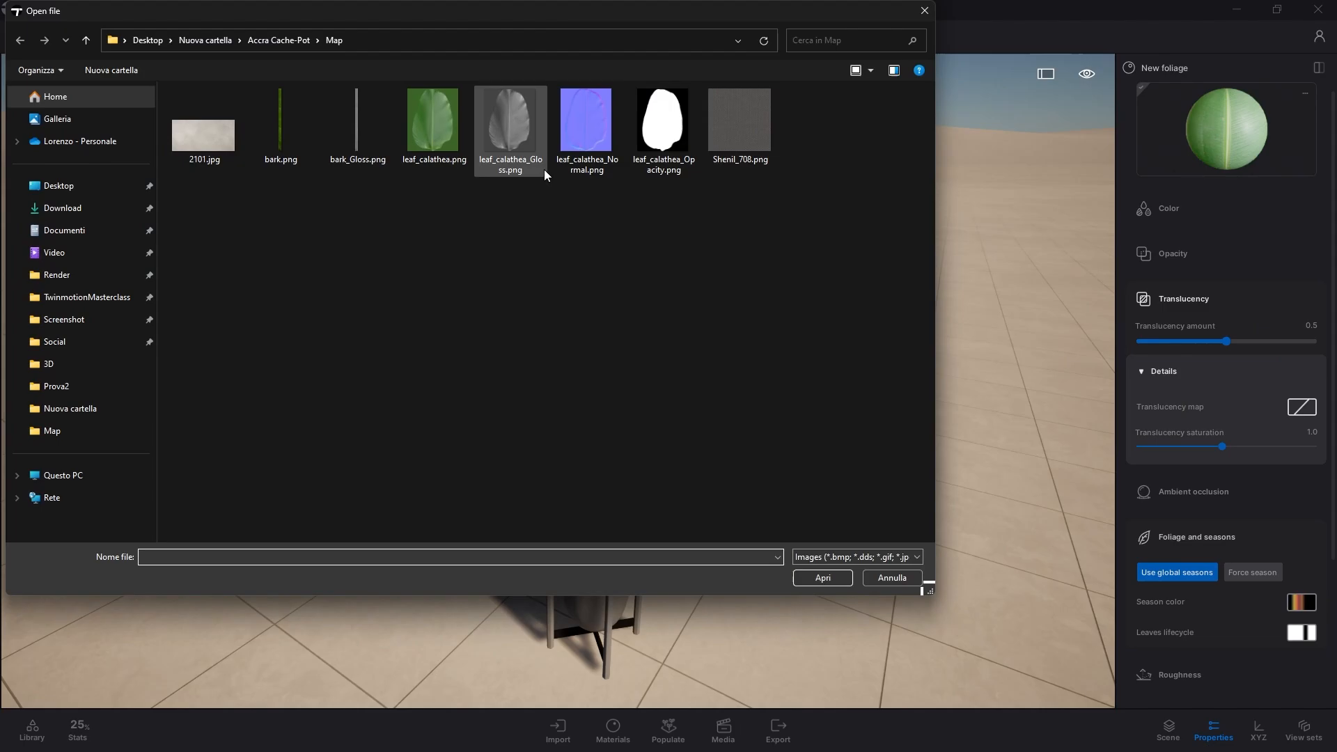
left_click(517, 123)
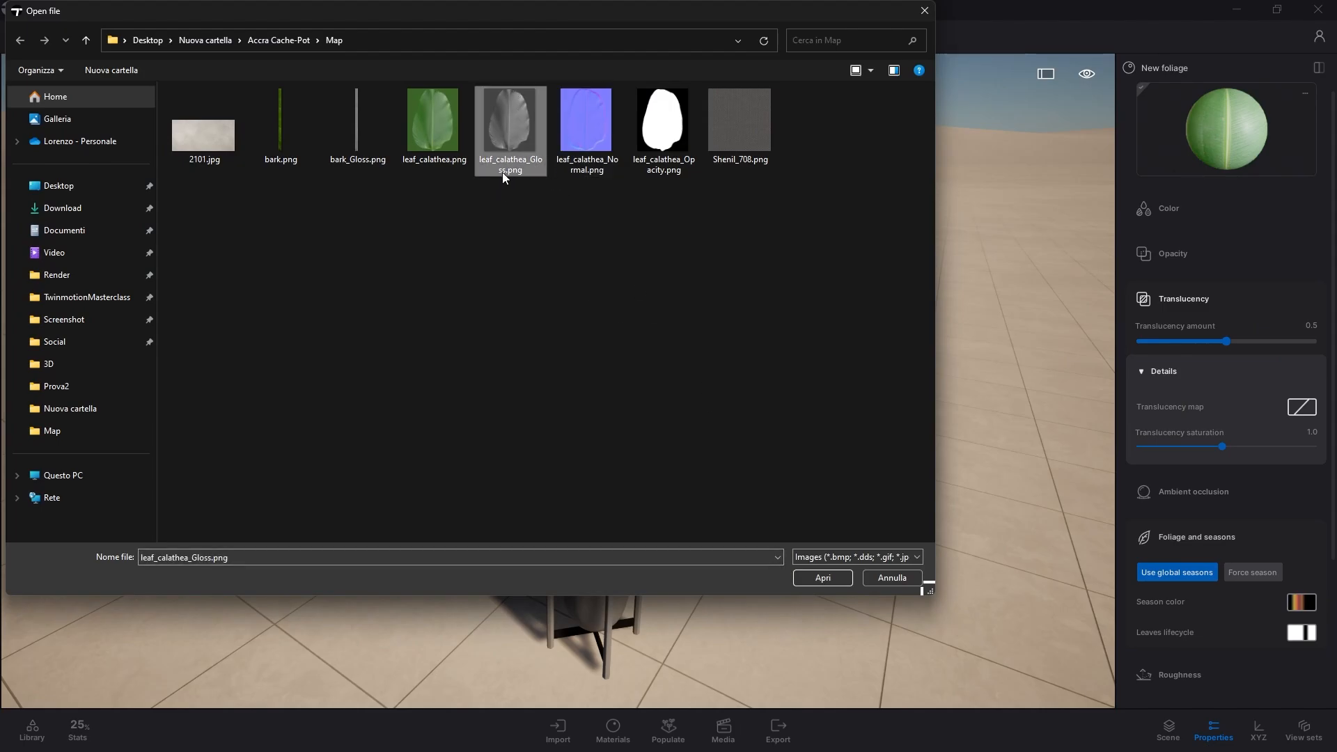
left_click(809, 578)
Raise the foliage material's translucency amount to about 0.8 and collapse the translucency settings.
scroll(703, 445, "up", 5)
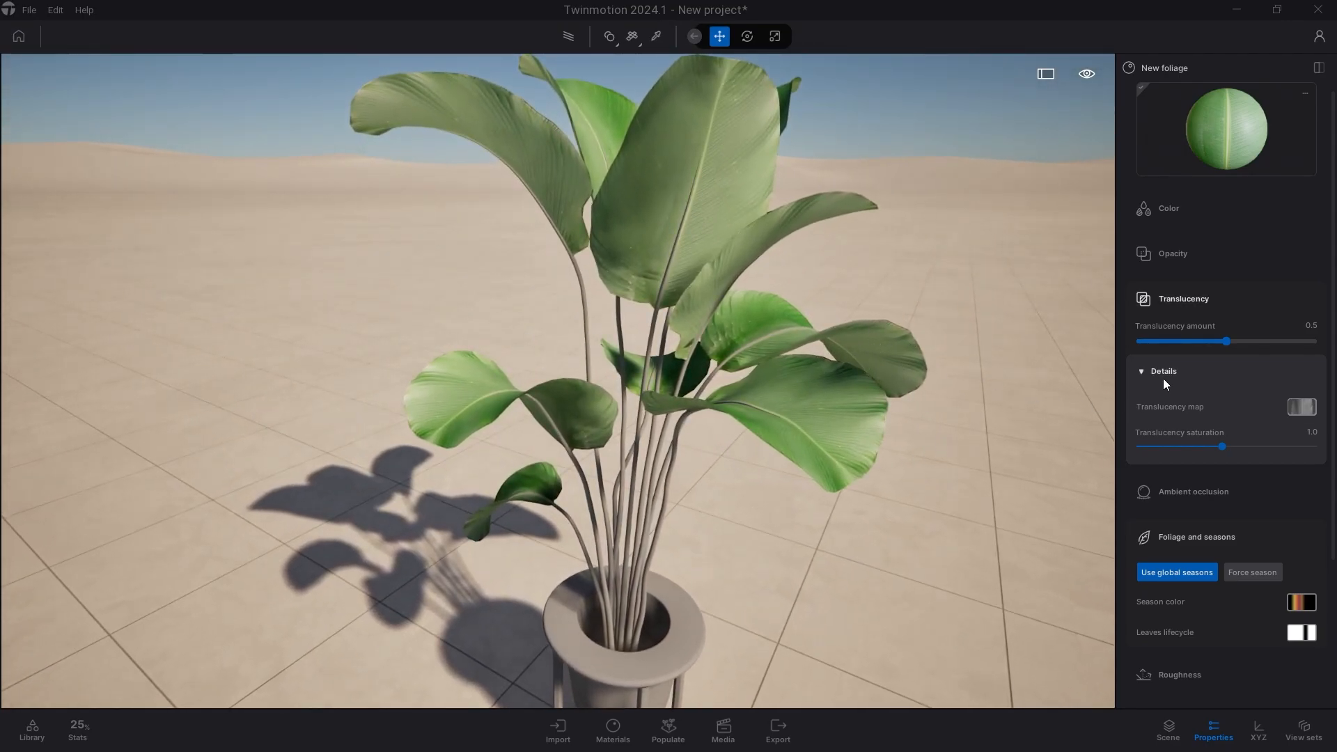
mouse_move(1227, 345)
left_mouse_down()
mouse_move(1277, 345)
mouse_move(1175, 346)
mouse_move(1295, 344)
mouse_move(1183, 345)
mouse_move(1278, 346)
left_mouse_up()
scroll(963, 408, "down", 5)
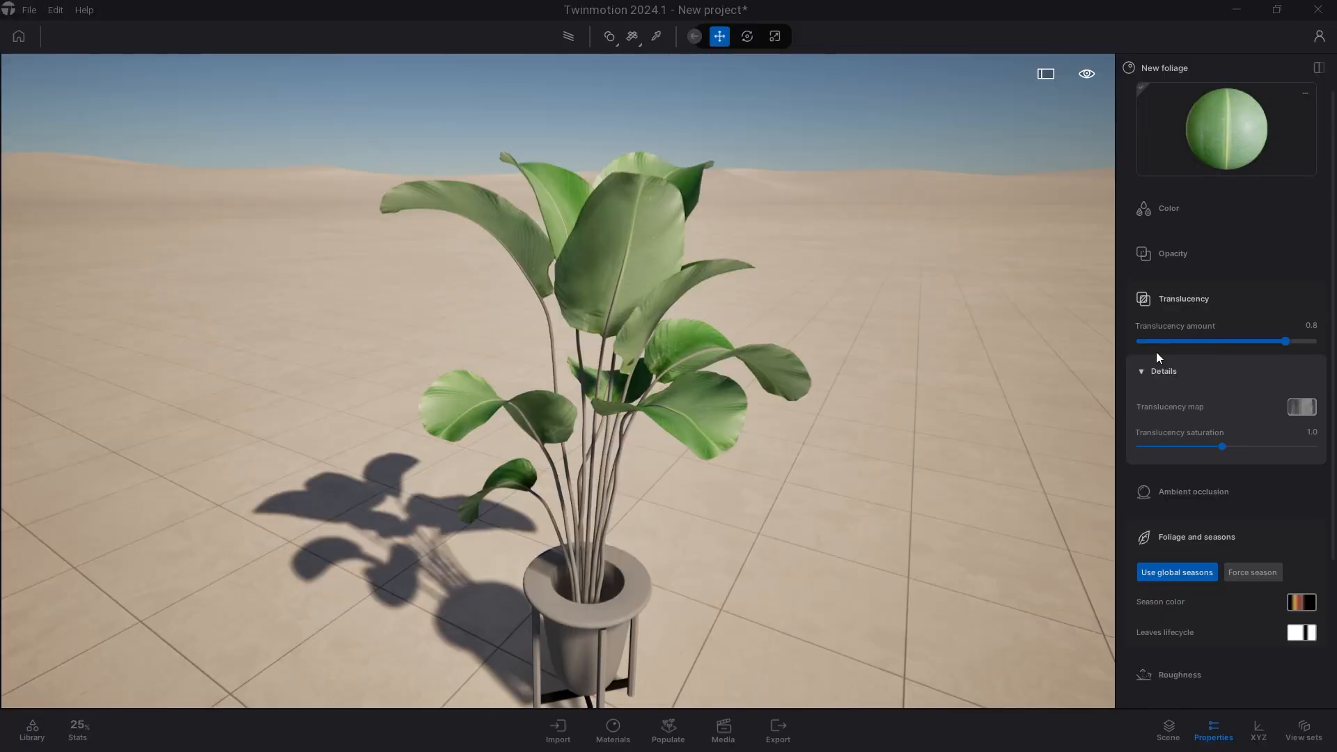
left_click(1161, 365)
left_click(1191, 299)
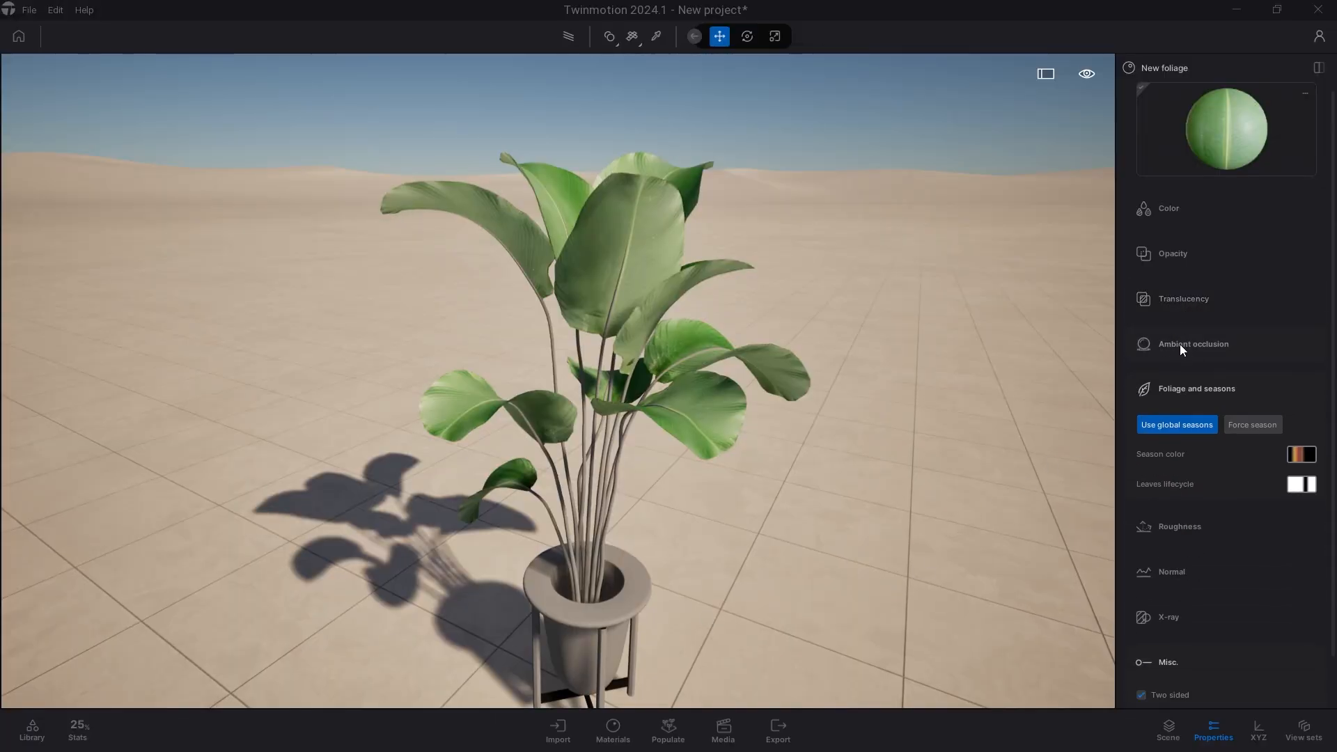
Raise the foliage material's ambient occlusion intensity to about 1.6.
left_click(1180, 344)
scroll(1080, 379, "up", 5)
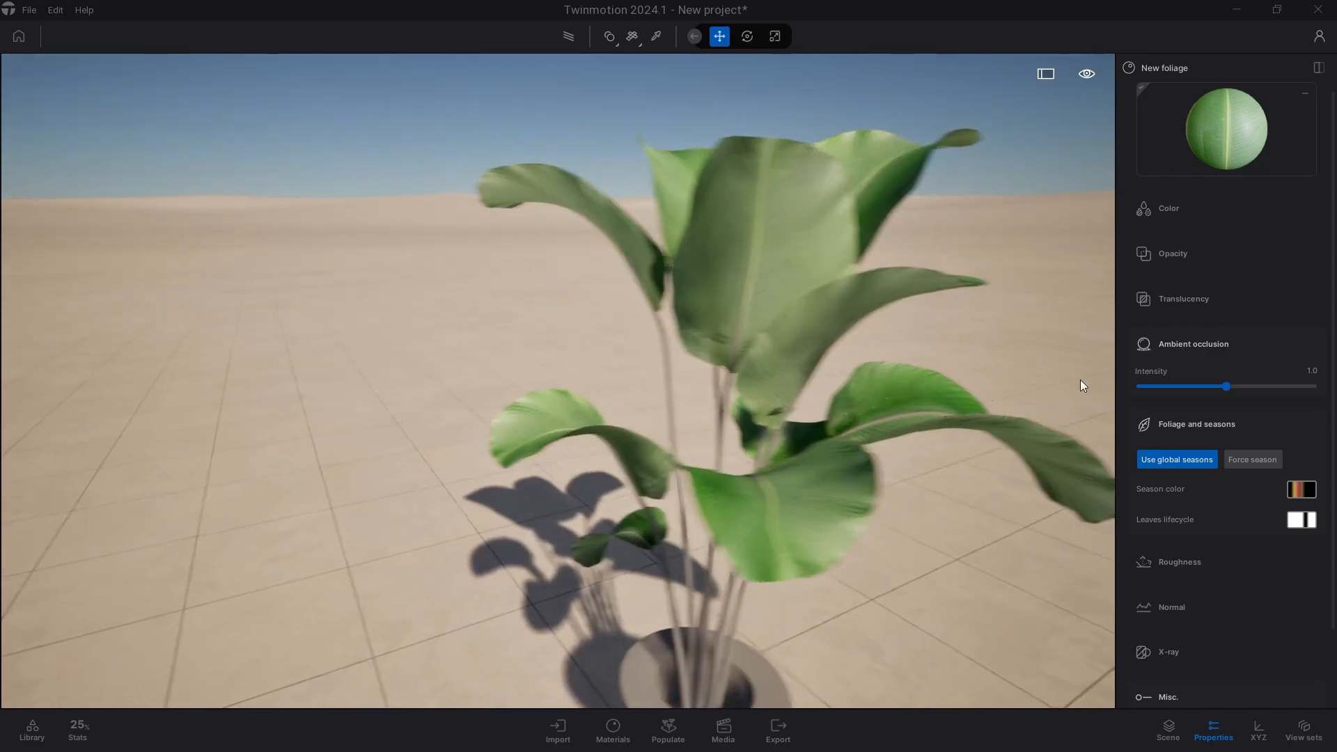
left_click_drag(1245, 388, 1279, 392)
scroll(1009, 440, "down", 5)
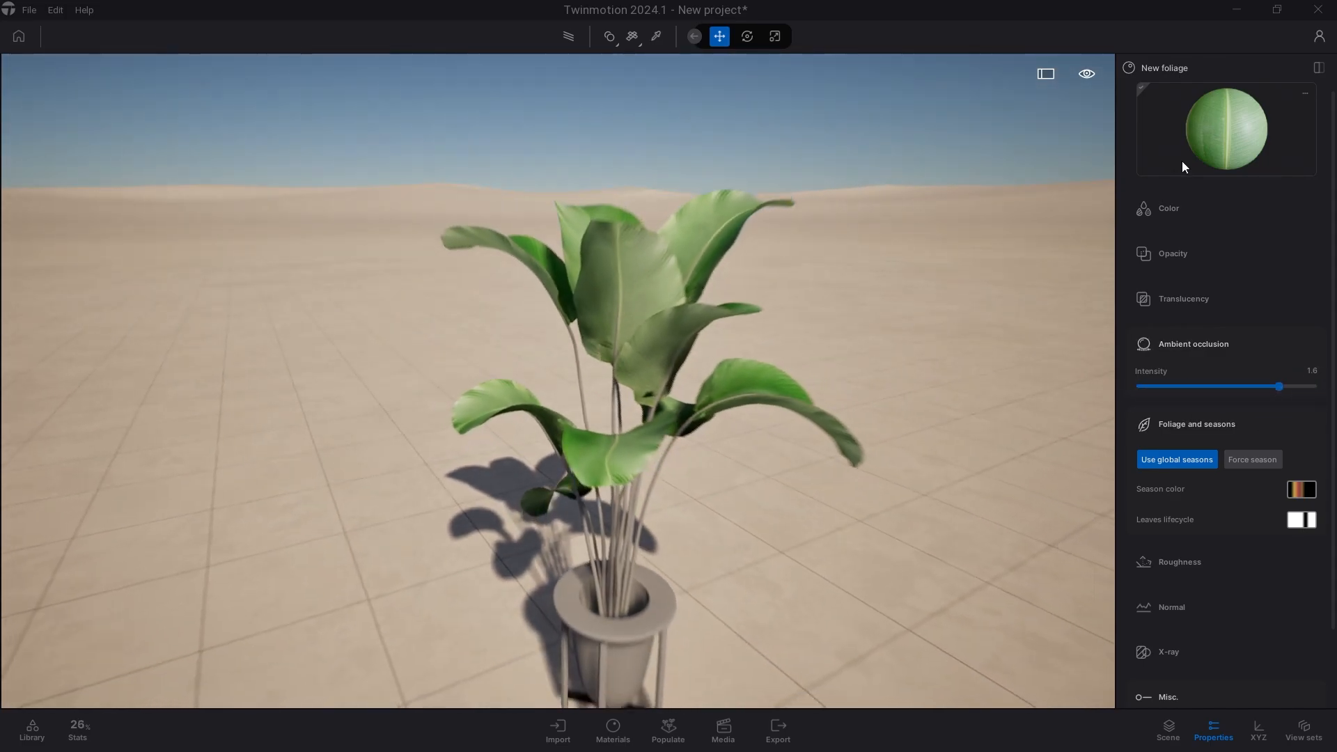
Switch the scene's global illumination to Lumen and sample the leaf's foliage material to review its properties.
left_click(1168, 731)
left_click(1203, 466)
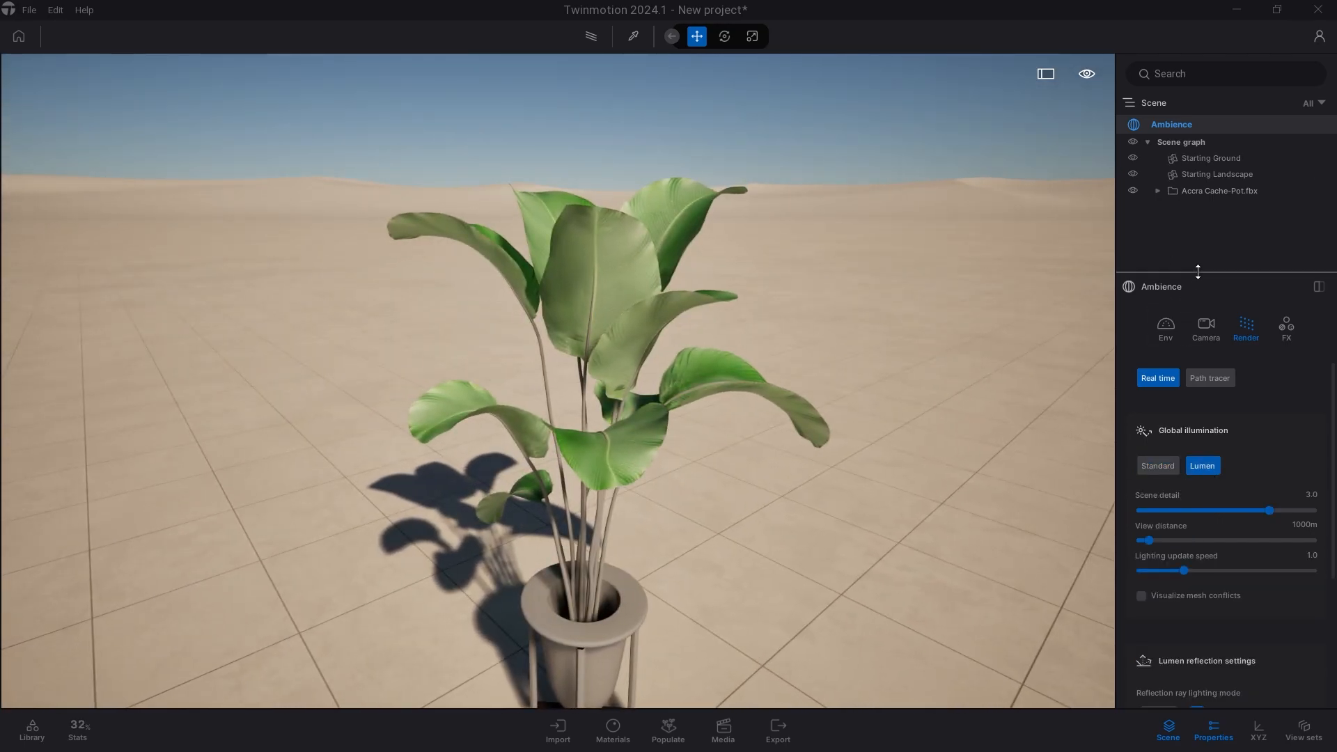
left_click_drag(1198, 272, 1198, 158)
left_click(632, 37)
left_click(629, 246)
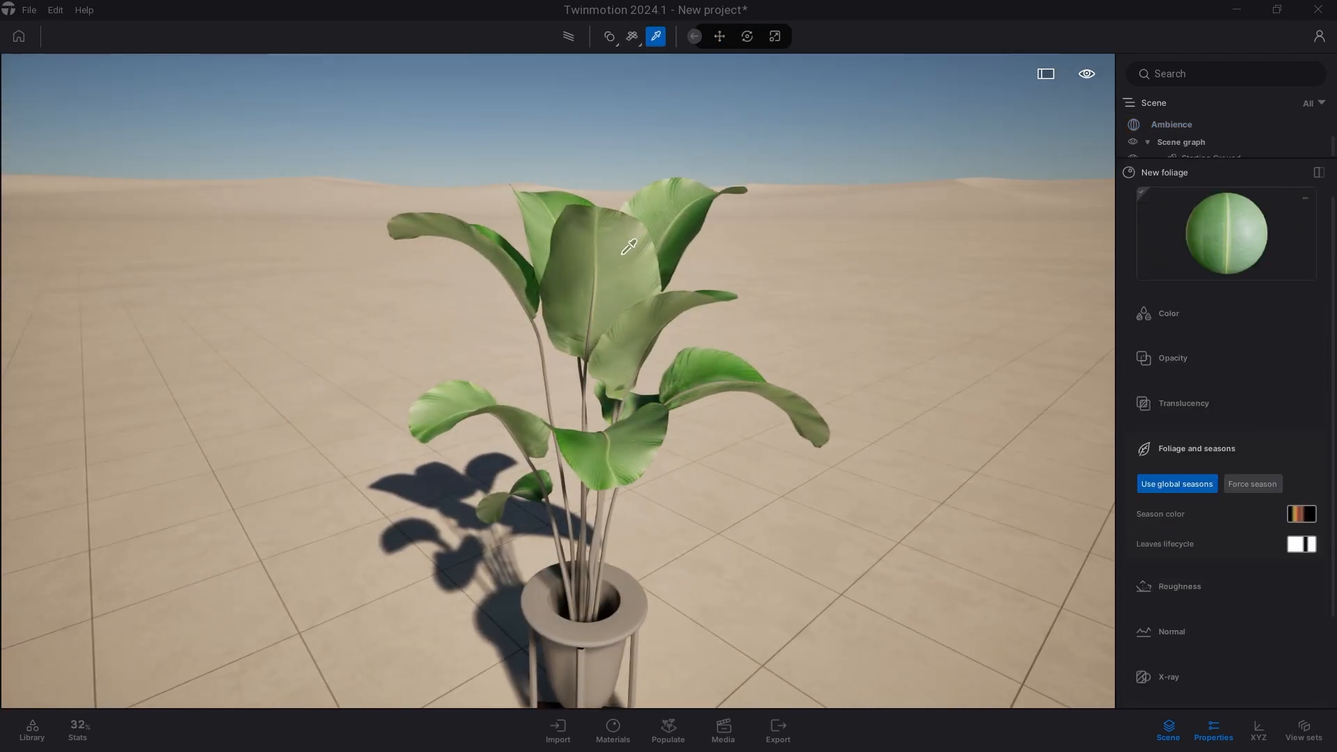
Load leaf_calathea_Gloss.png as the foliage material's roughness texture and lower the roughness intensity to about 39%.
scroll(1155, 507, "down", 3)
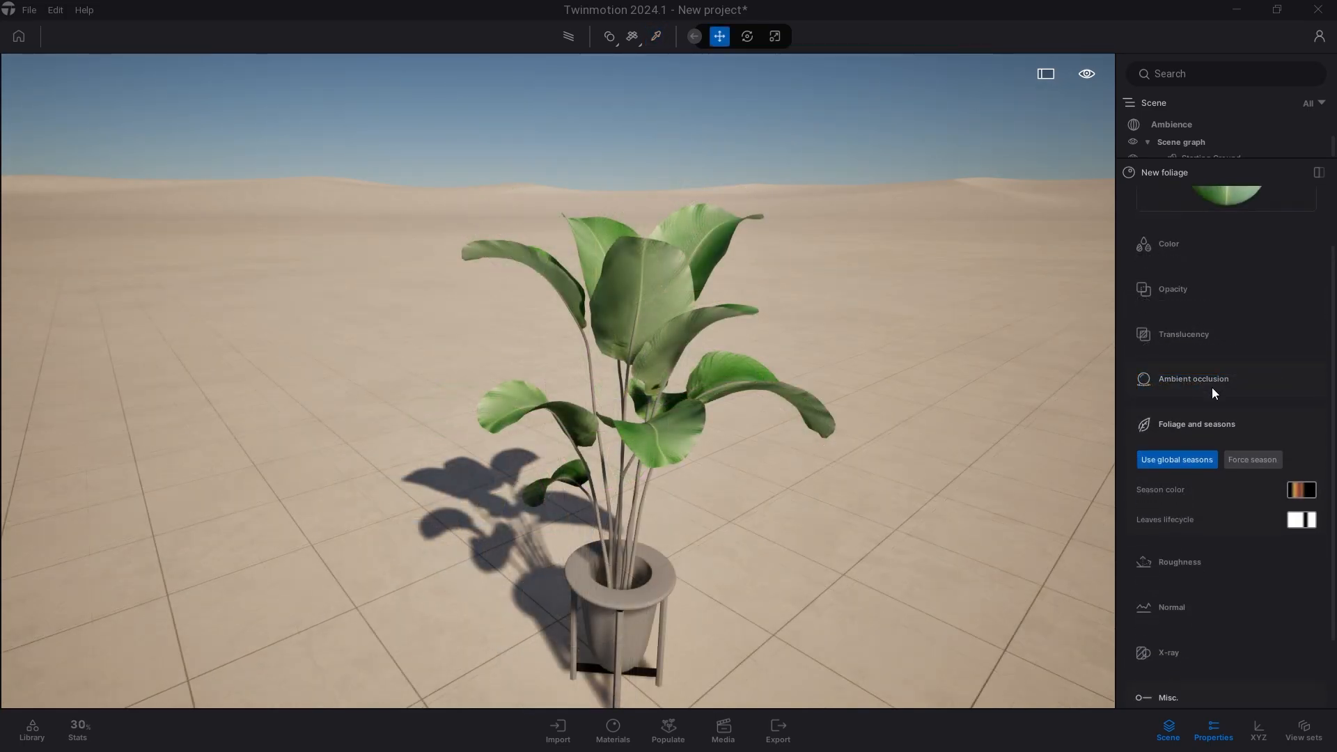
left_click(1184, 425)
left_click(1153, 471)
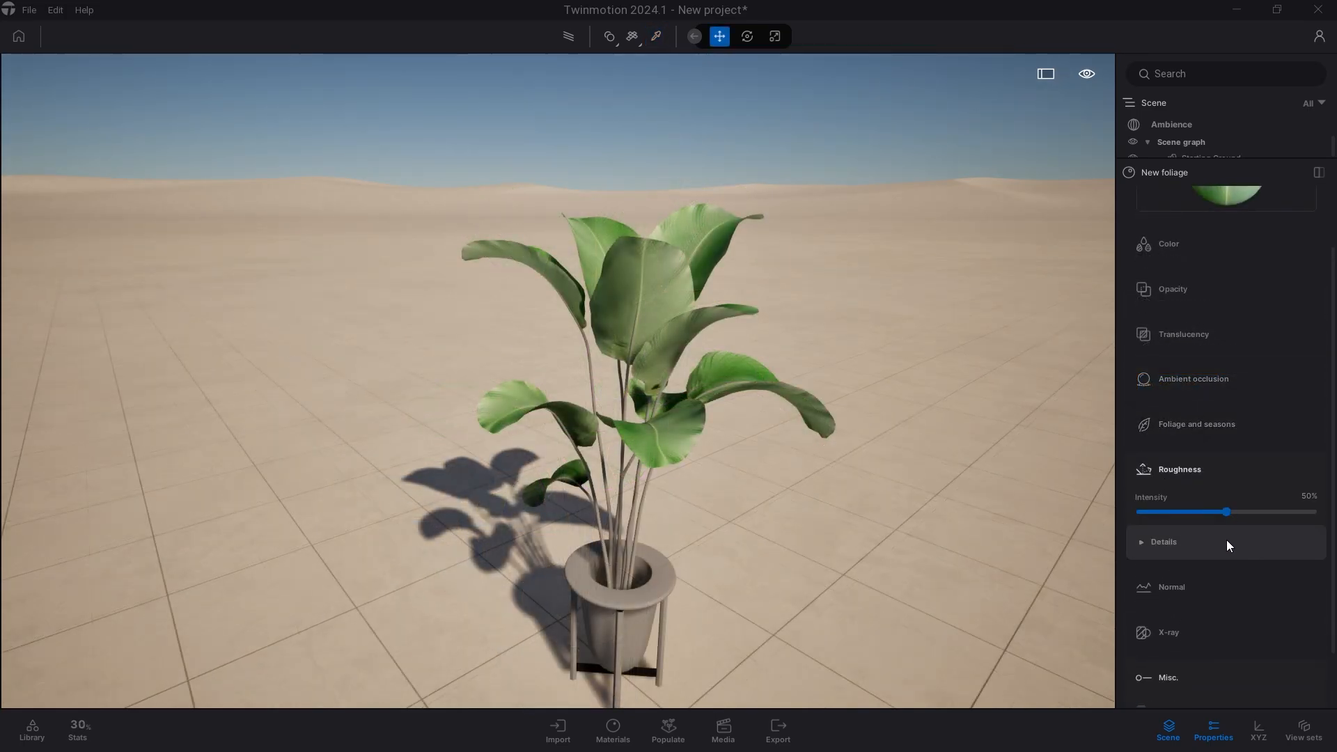
left_click(1227, 541)
left_click(1300, 577)
left_click(1279, 525)
left_click(511, 132)
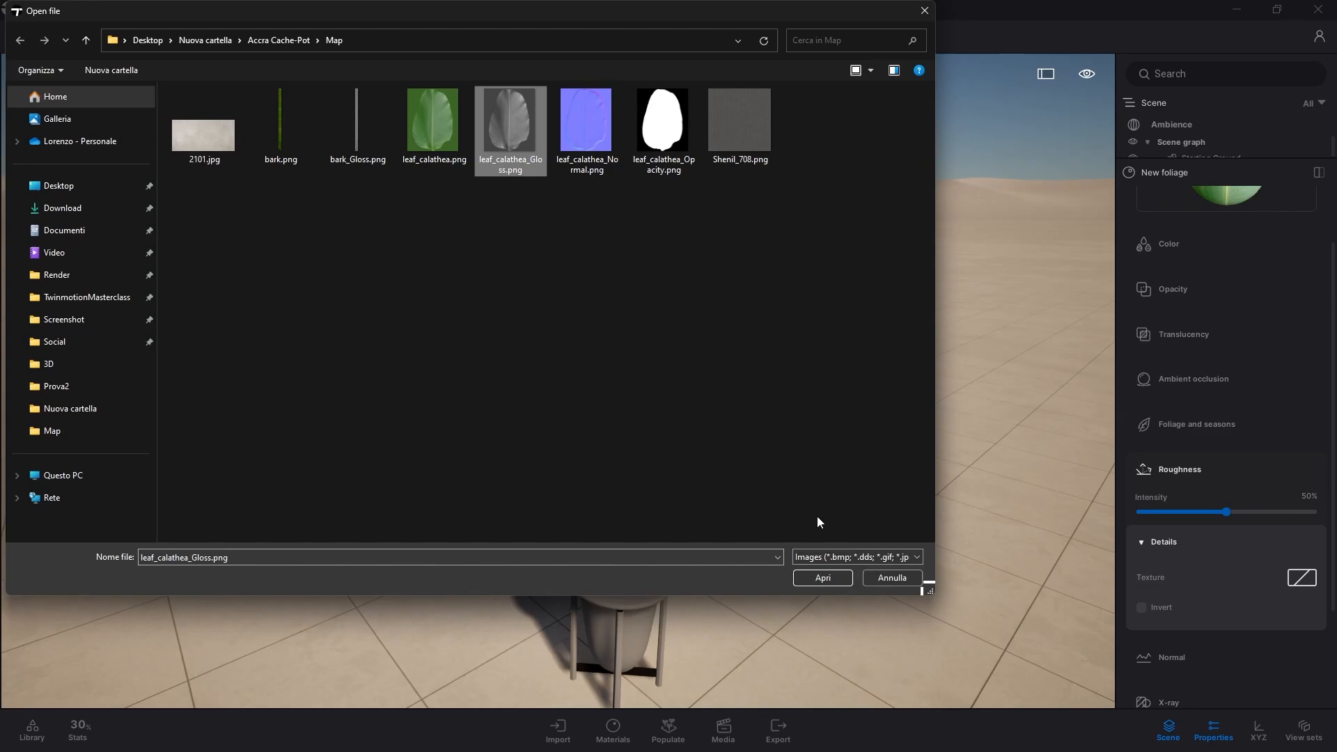
left_click(810, 575)
scroll(1169, 488, "down", 1)
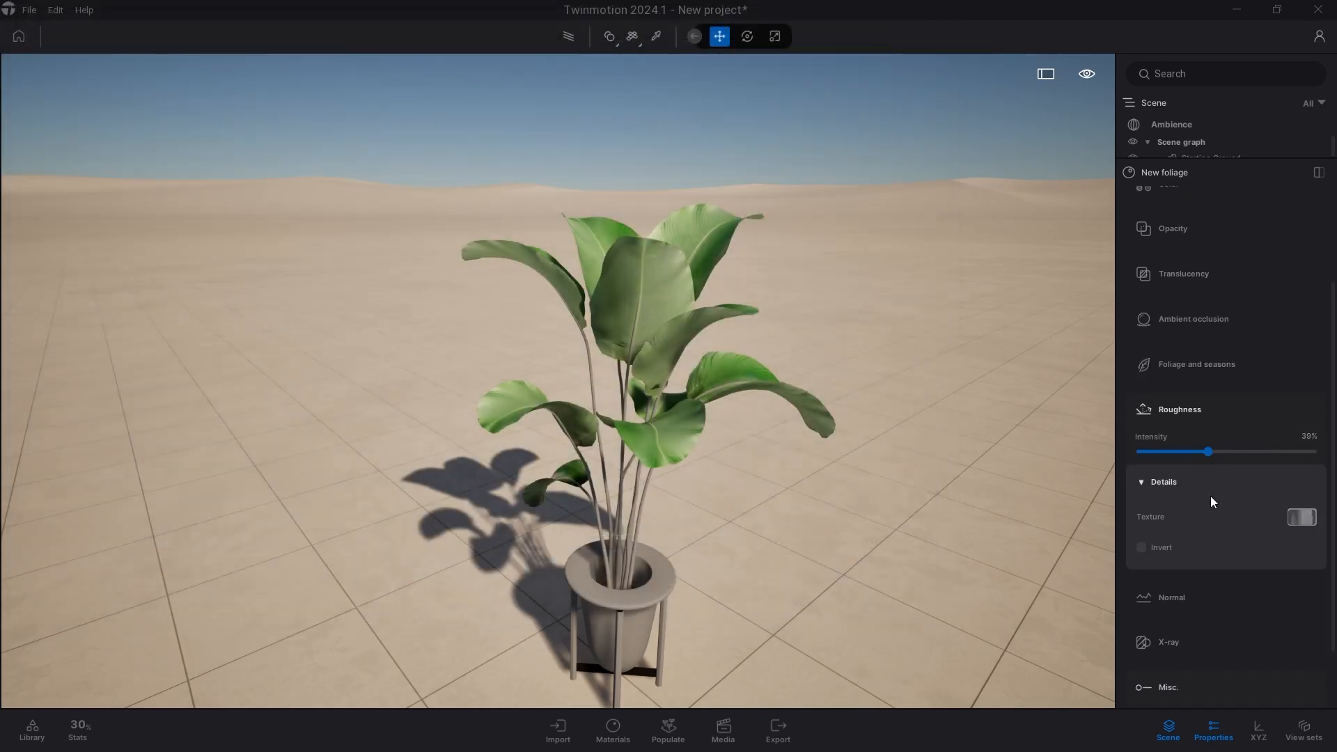
Collapse the roughness settings and load leaf_calathea_Normal.png as the foliage material's normal map.
left_click(1184, 412)
left_click(1185, 515)
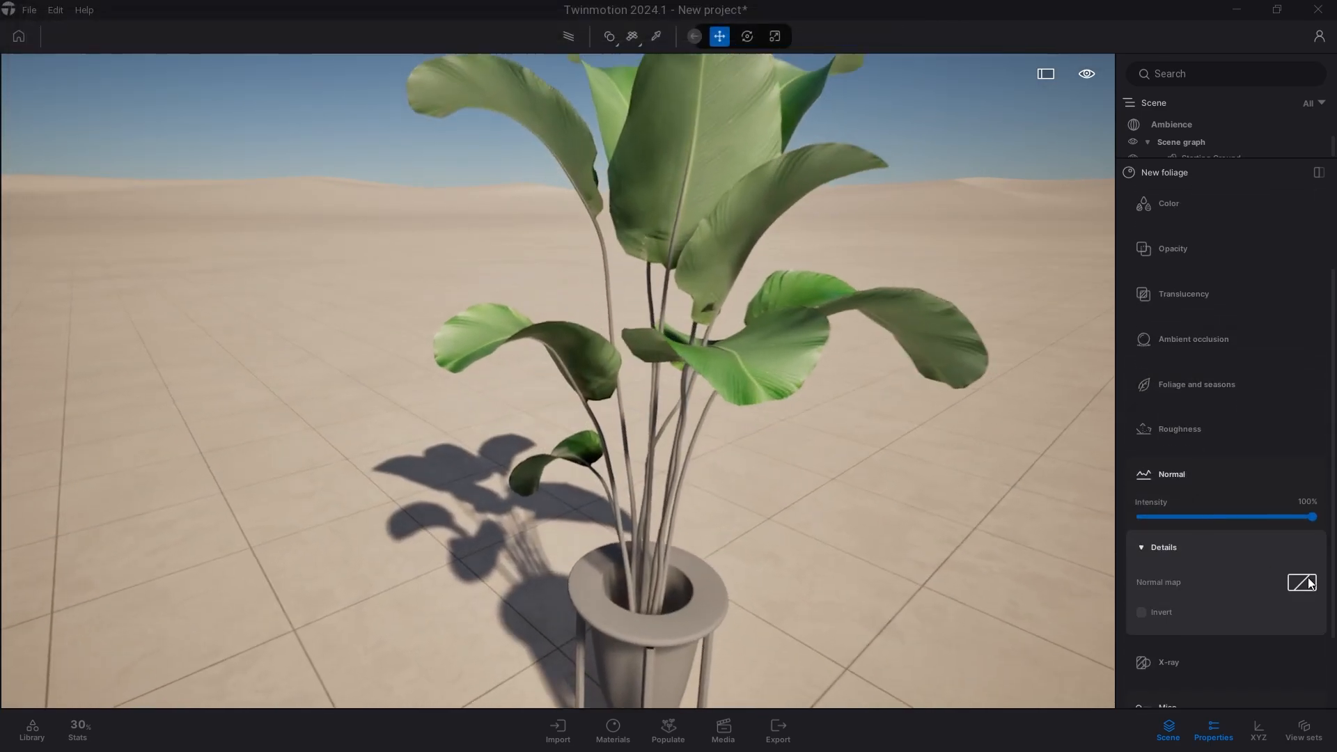
left_click(1301, 582)
left_click(1288, 534)
left_click(578, 124)
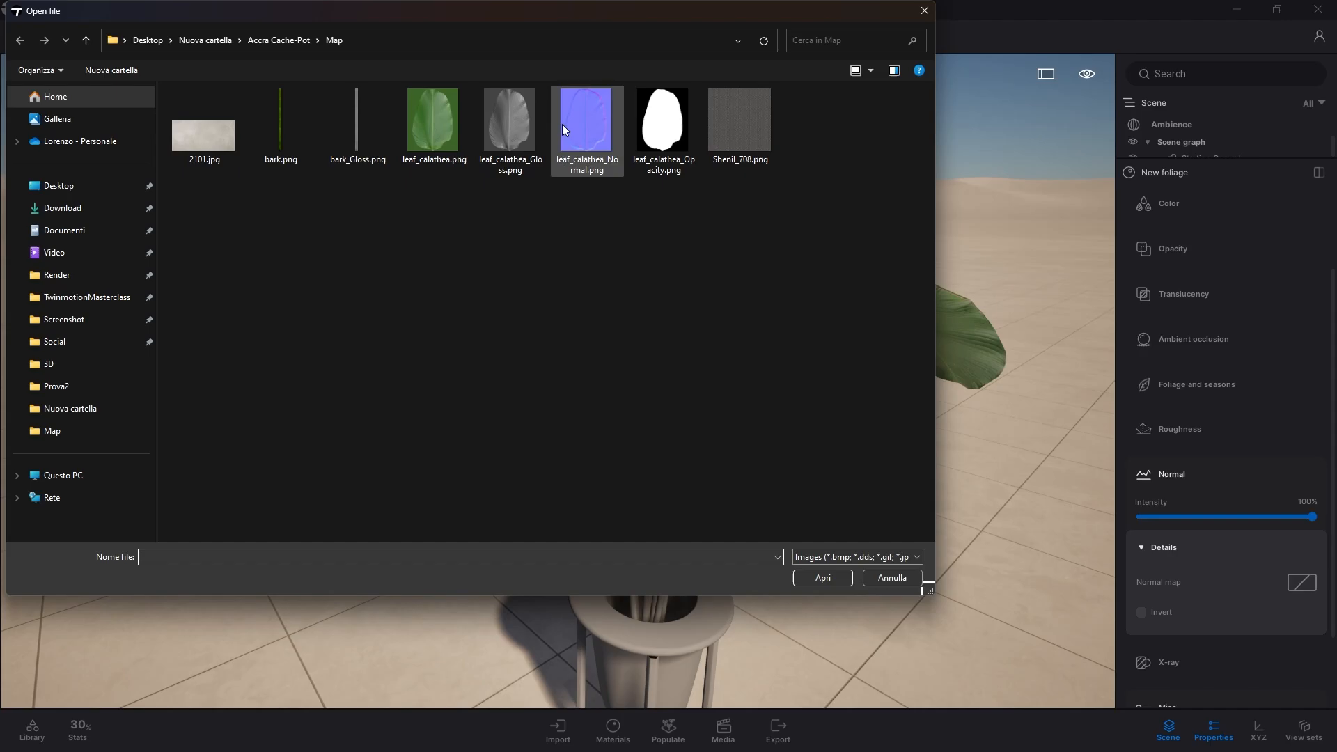
left_click(825, 580)
Add the outer indoor plant set group from the scene graph to the User library.
scroll(665, 390, "up", 3)
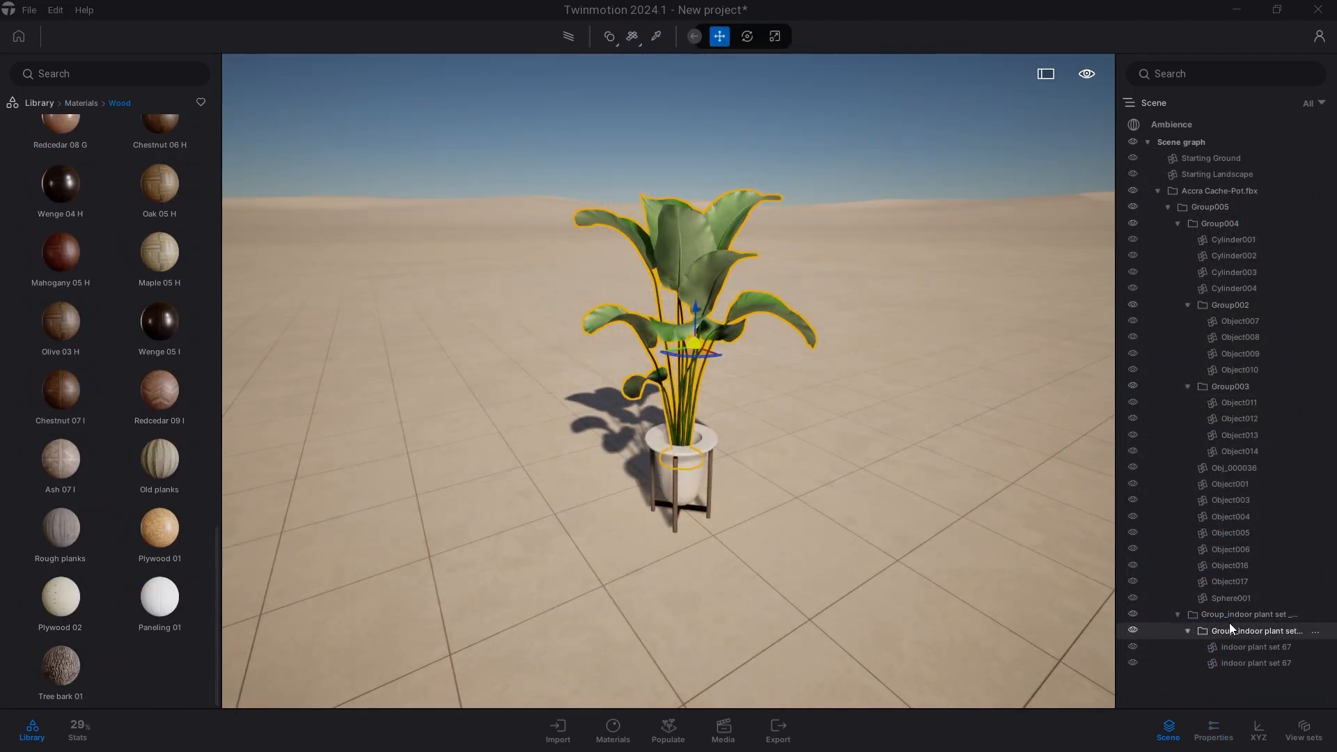
right_click(1230, 613)
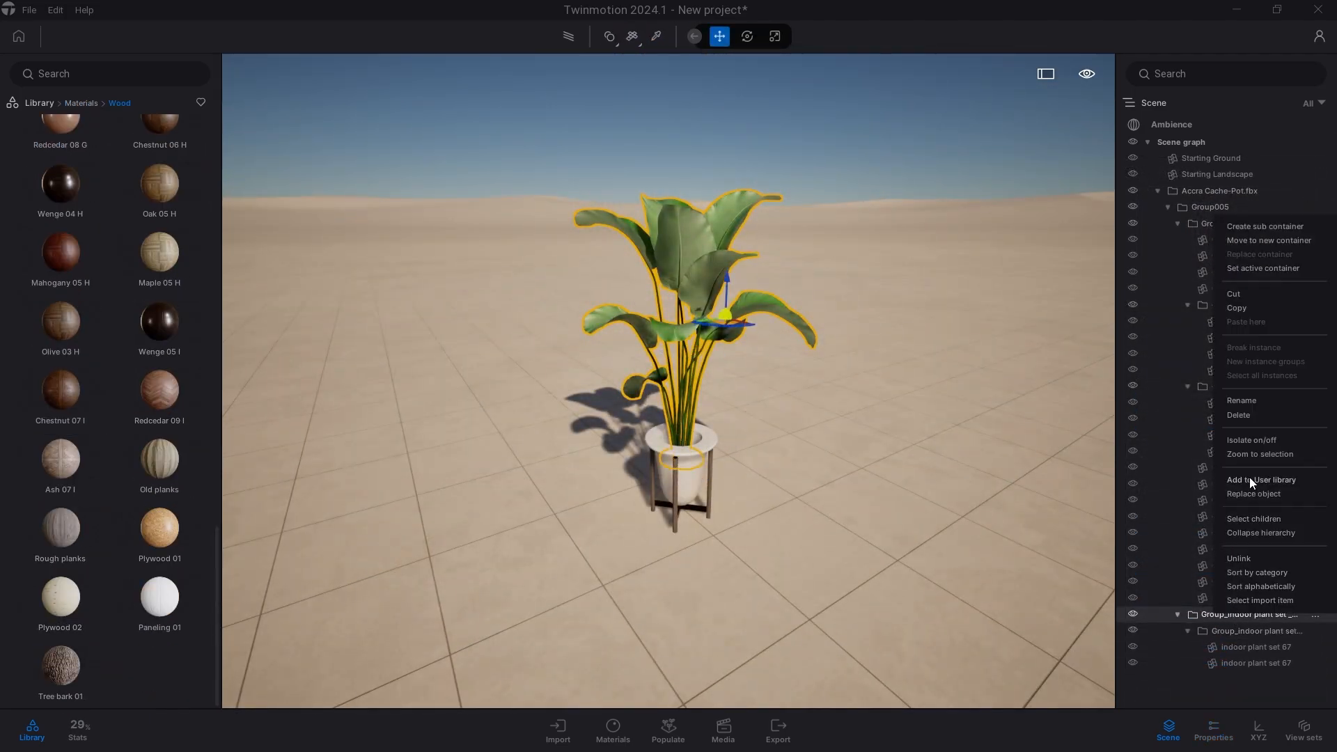
left_click(1260, 479)
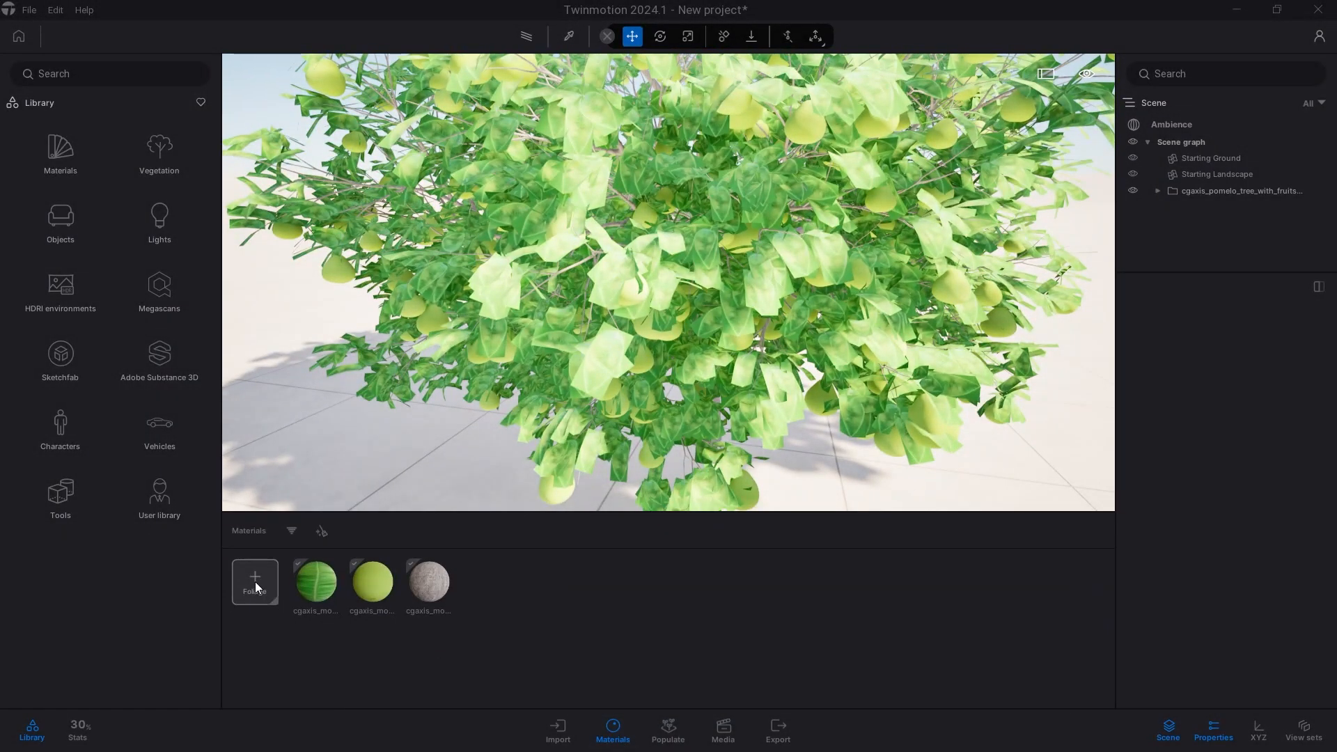
Create a foliage material for the pomelo tree's leaves and load cgaxis_models_105_58_02.jpg as its color texture.
left_click(273, 599)
left_click(255, 579)
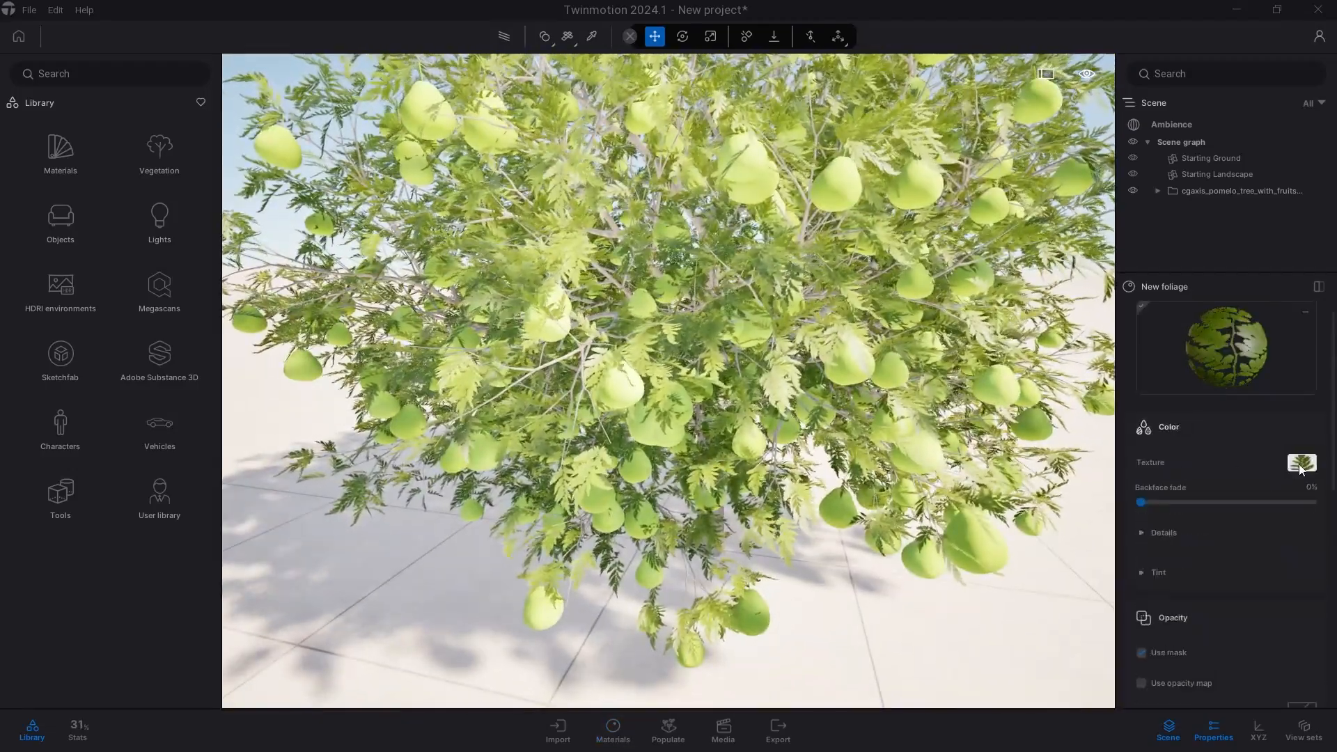
left_click(1297, 464)
left_click(209, 128)
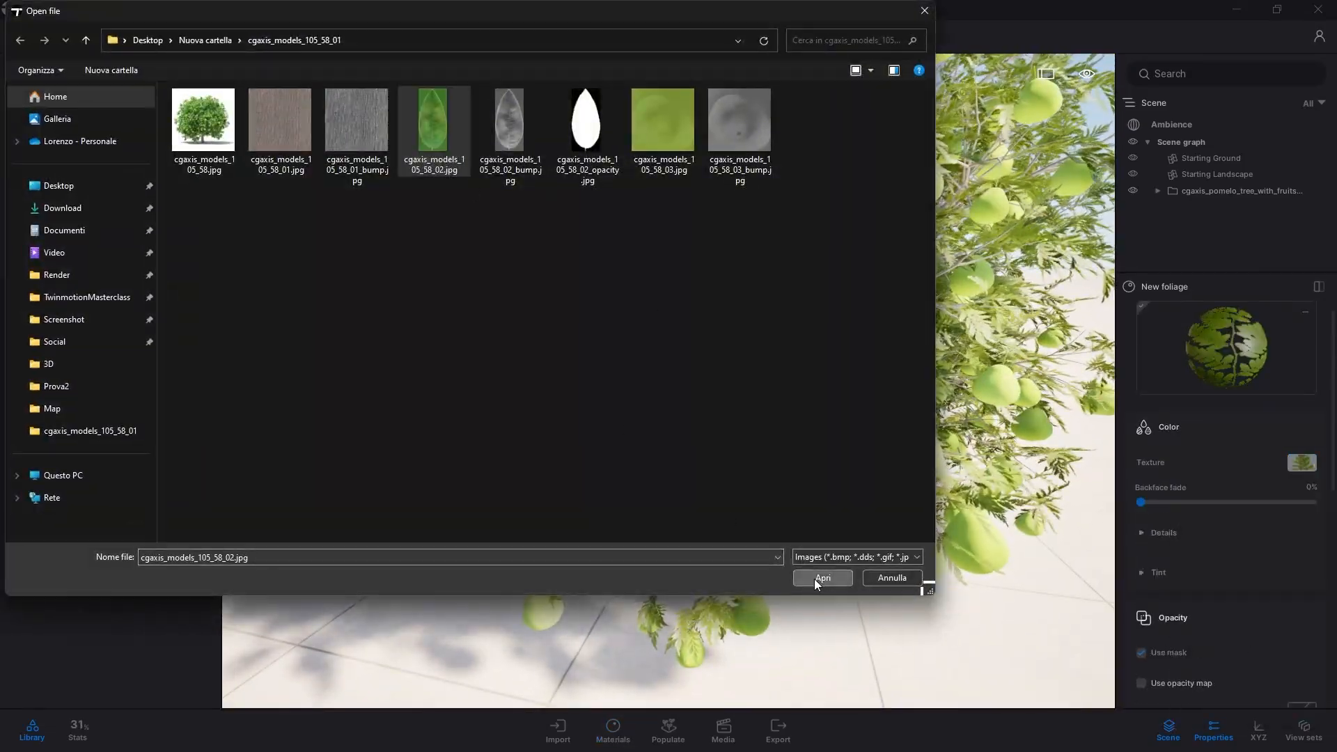
left_click(814, 578)
right_click_drag(766, 516, 871, 524)
scroll(873, 527, "down", 5)
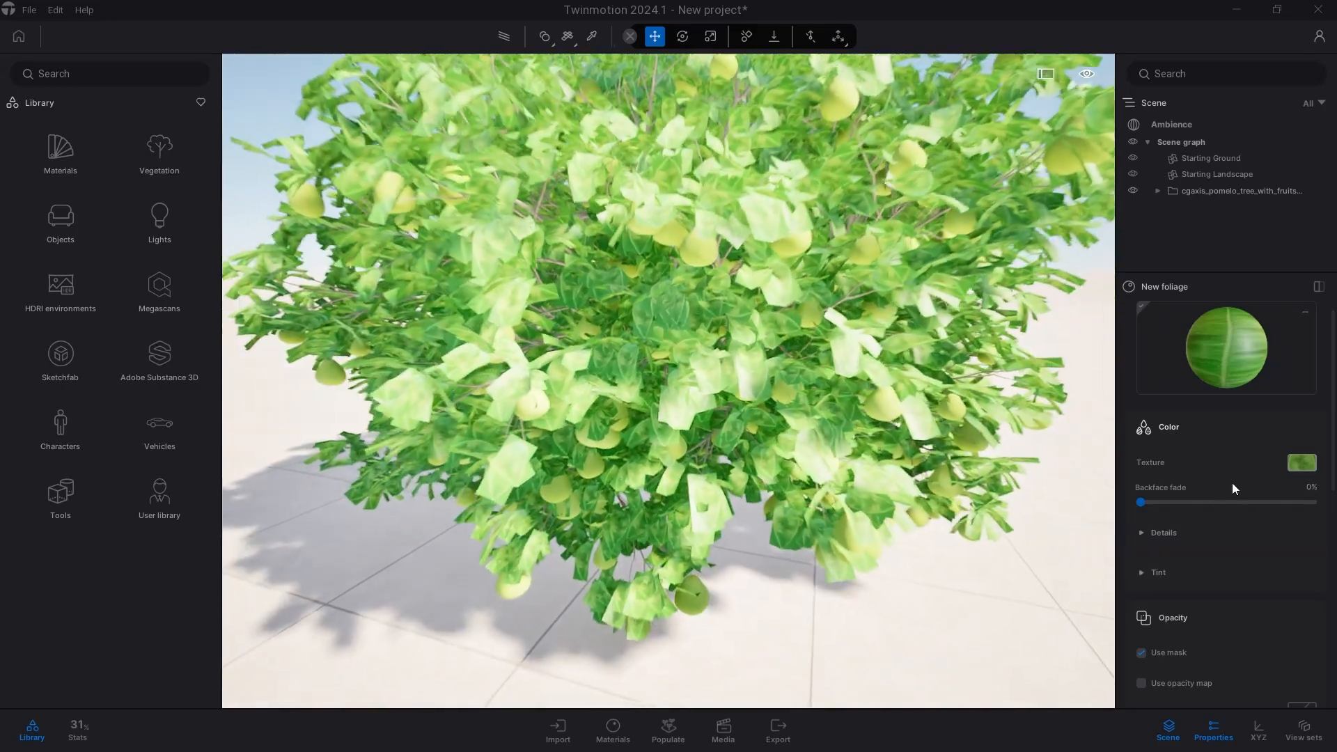
Raise the leaf material's backface fade and enable an opacity map using cgaxis_models_105_58_02_opacity.jpg.
left_click_drag(1142, 502, 1269, 505)
left_click(1161, 435)
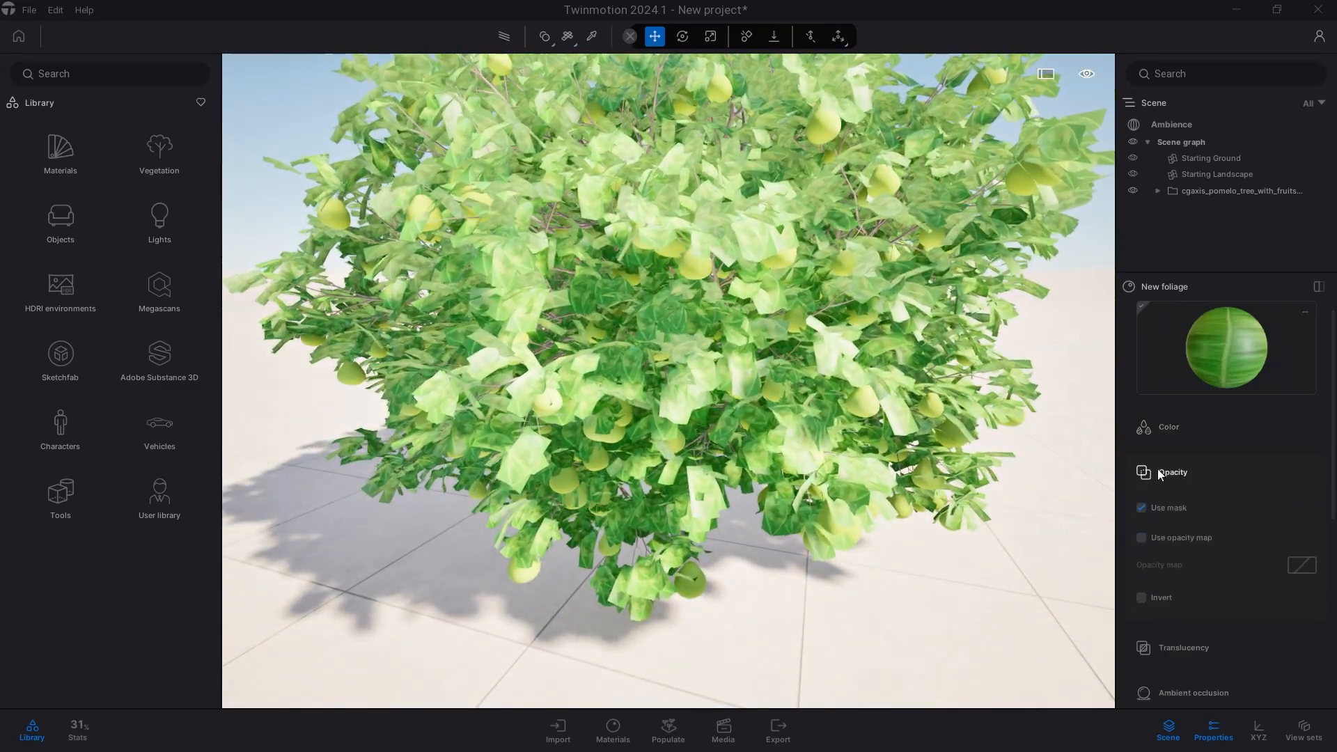
left_click(1141, 538)
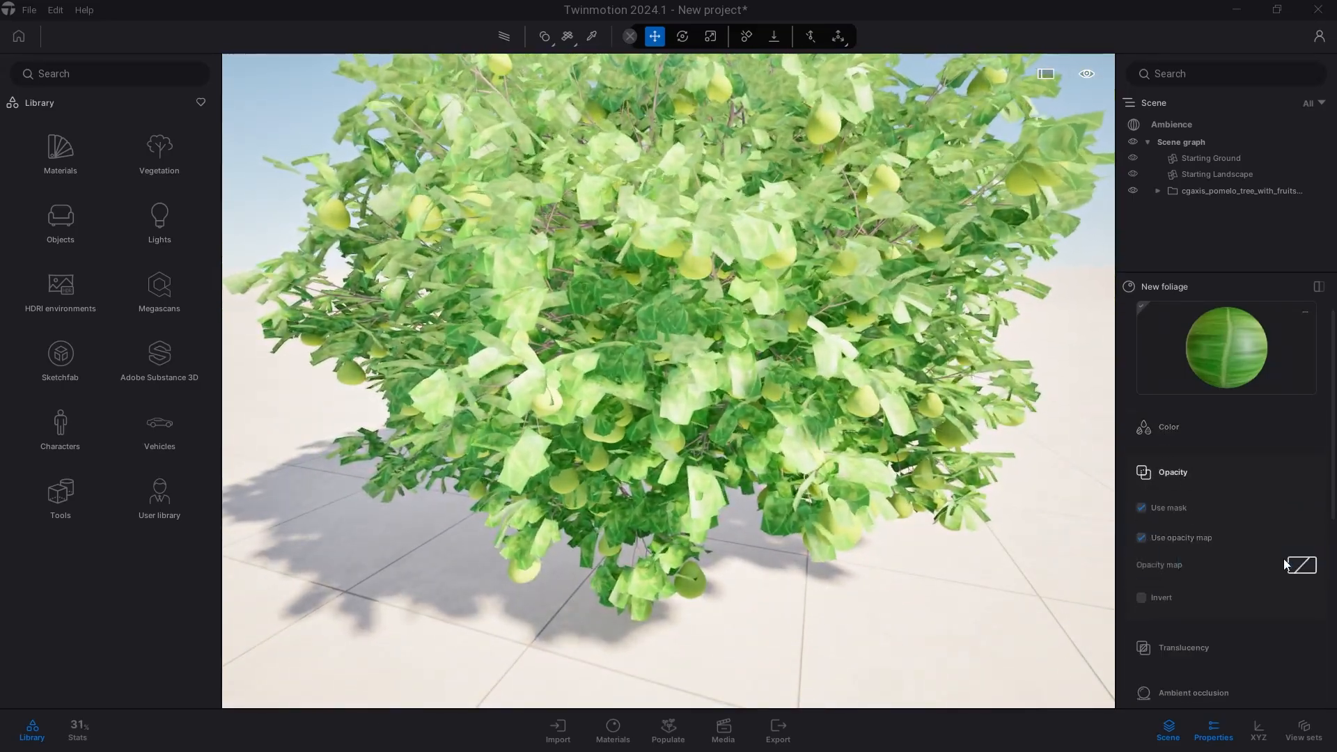
left_click(1301, 564)
left_click(1284, 512)
left_click(589, 129)
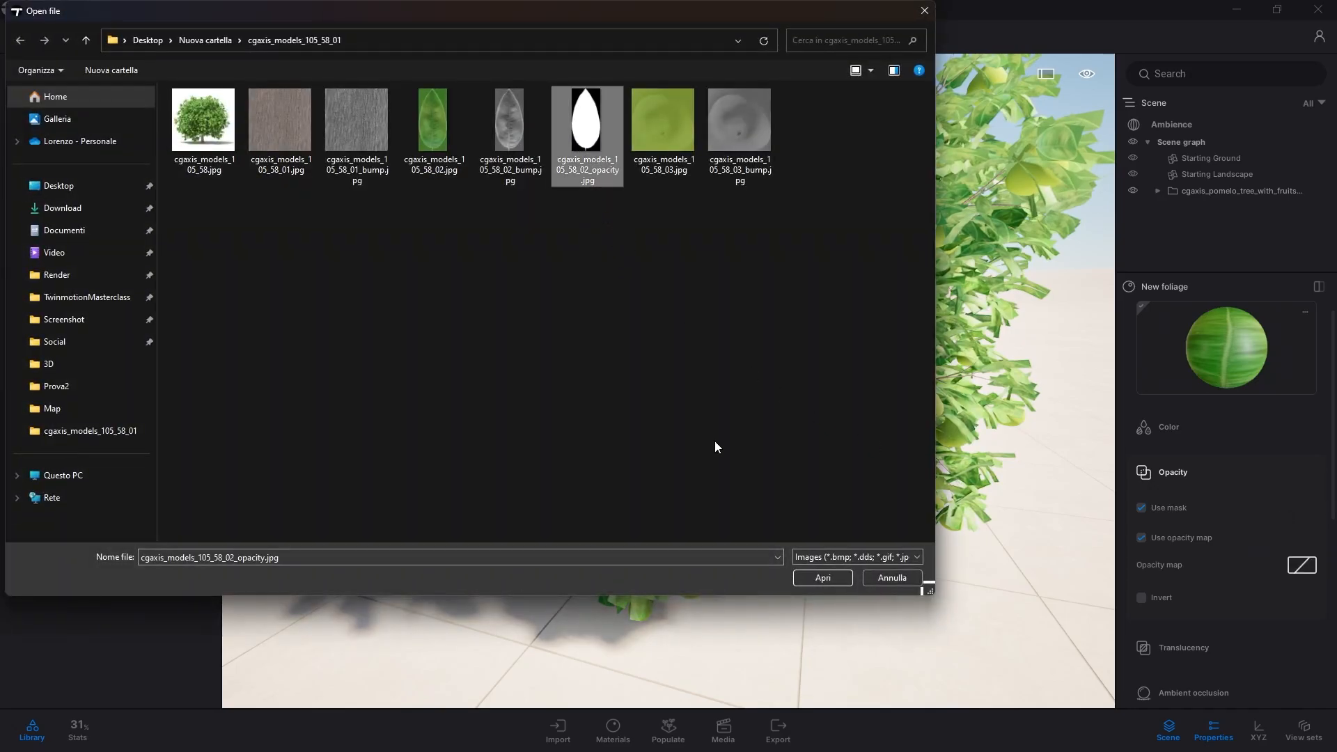
left_click(824, 580)
key("w")
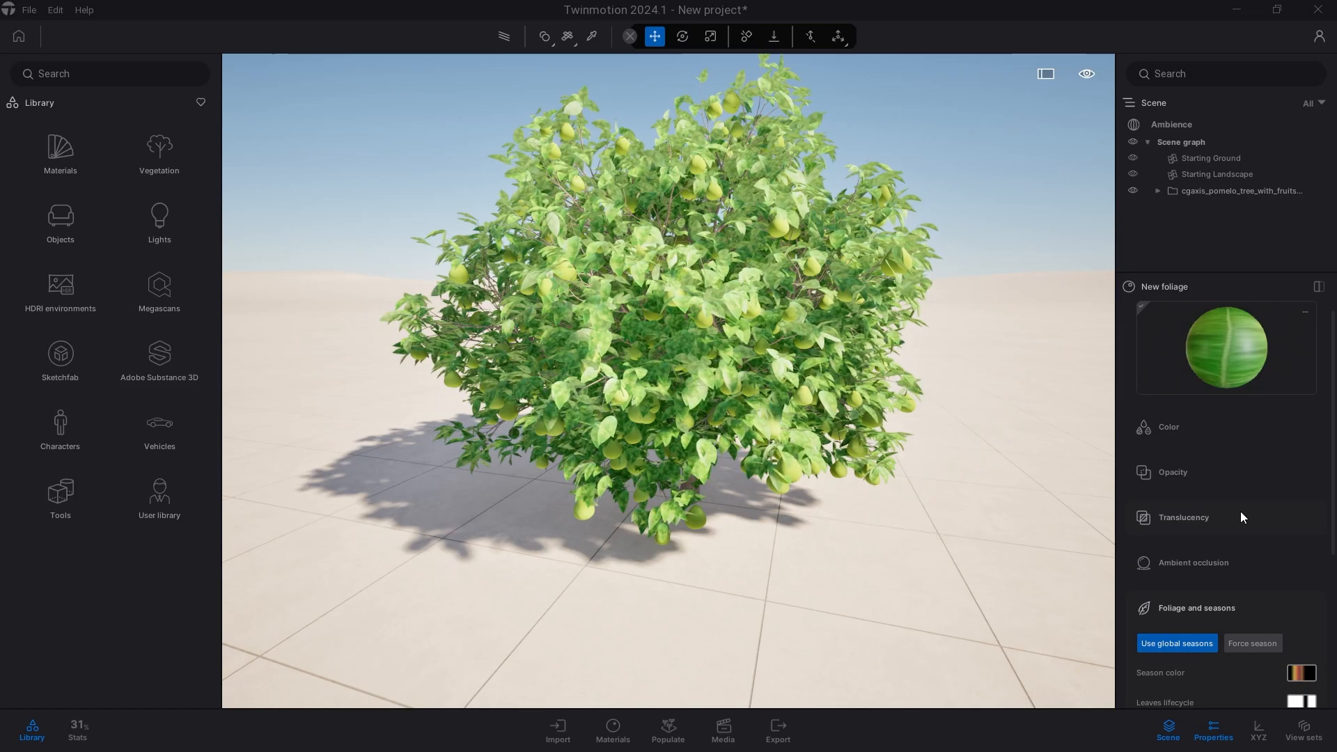
Hide the library and show the material properties in their own column beside the scene graph.
left_click(32, 730)
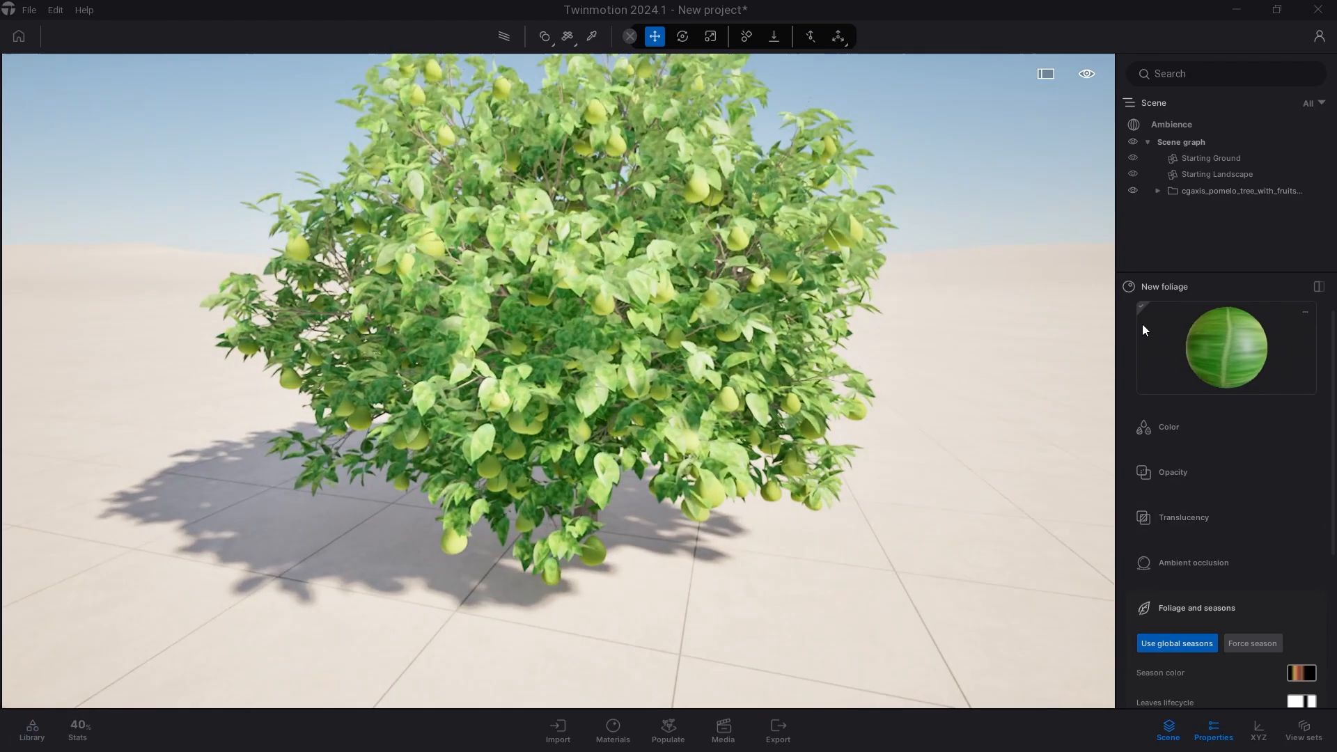
left_click(1320, 287)
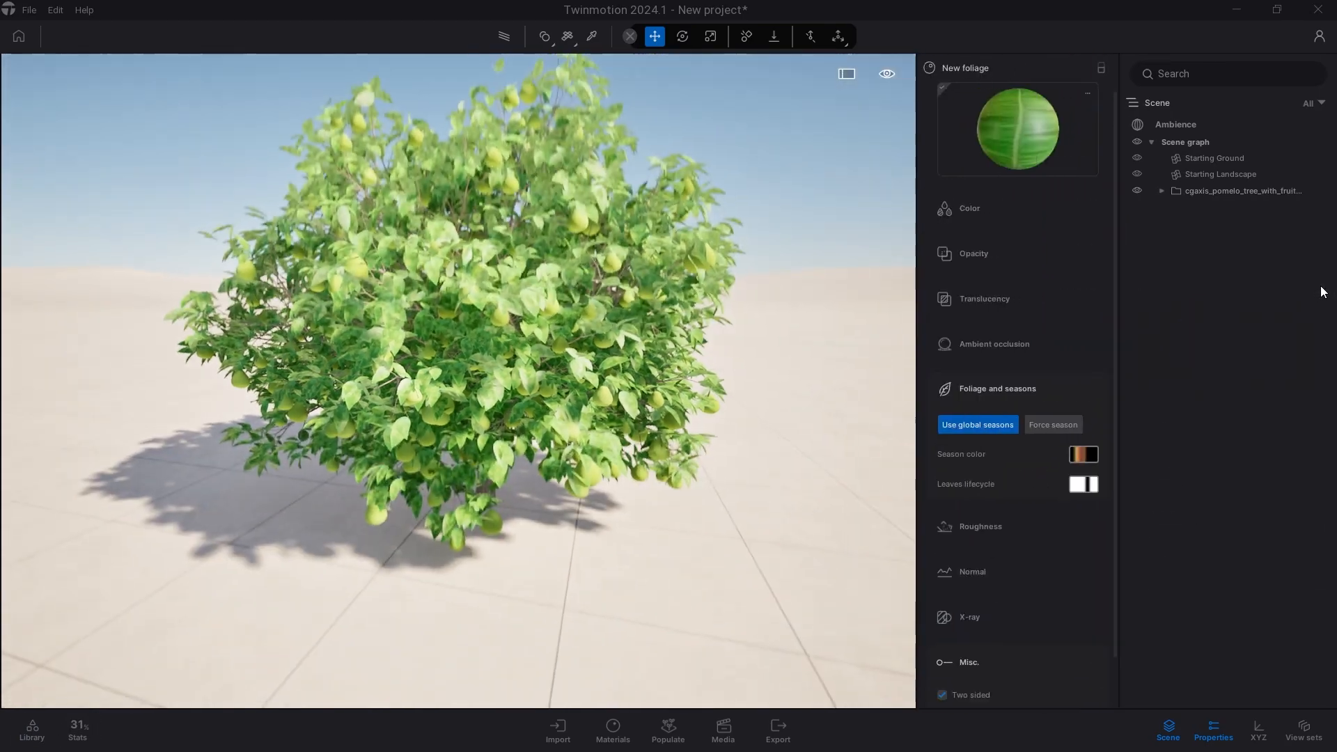
middle_click_drag(712, 401, 733, 392, "shift")
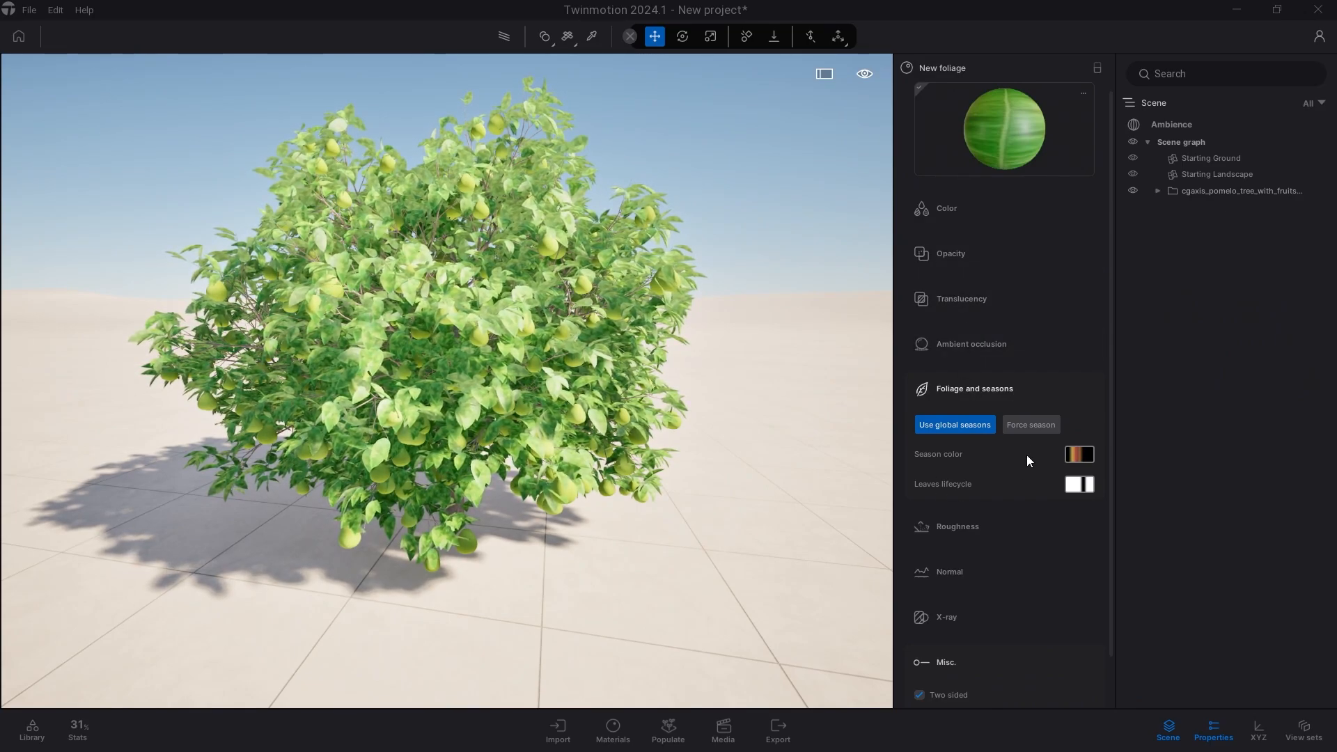
Try a forced season on the tree's leaf material and restore the use of global seasons.
left_click(1029, 424)
left_click(971, 425)
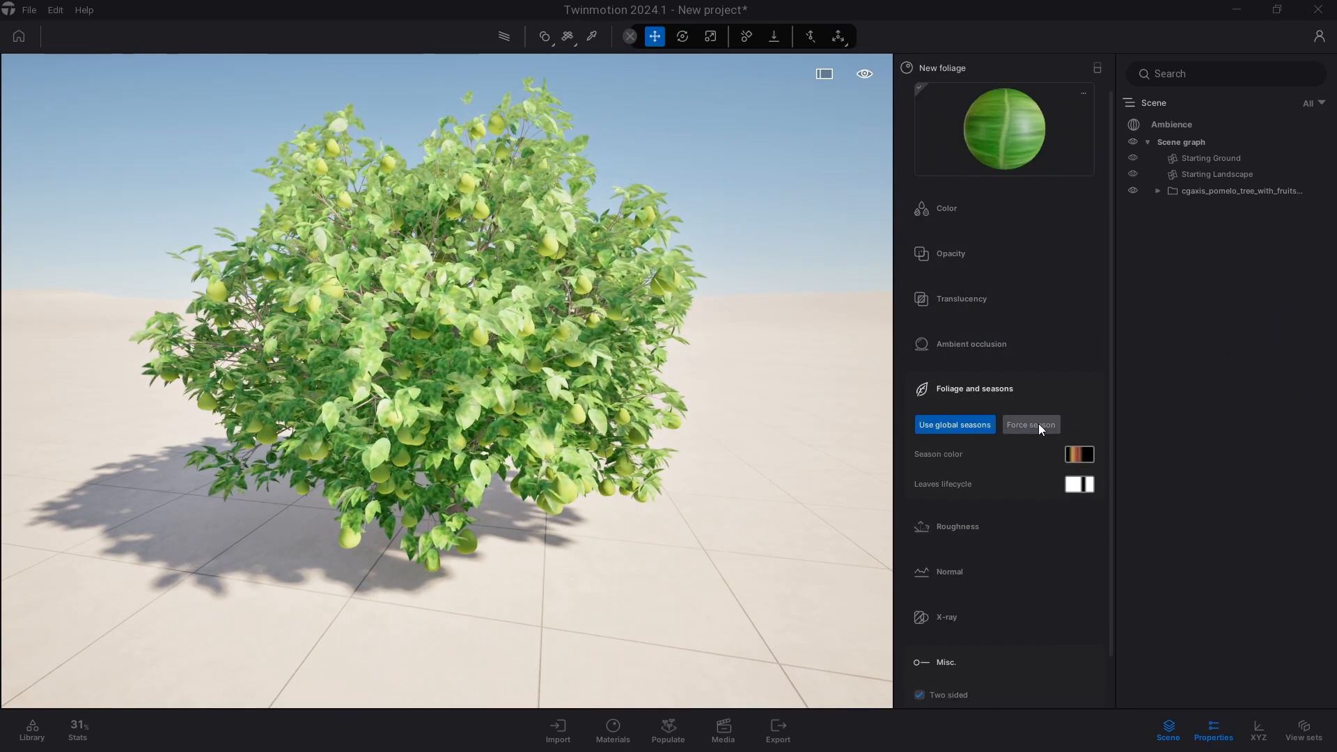
left_click(1037, 424)
left_click(972, 424)
left_click(1015, 426)
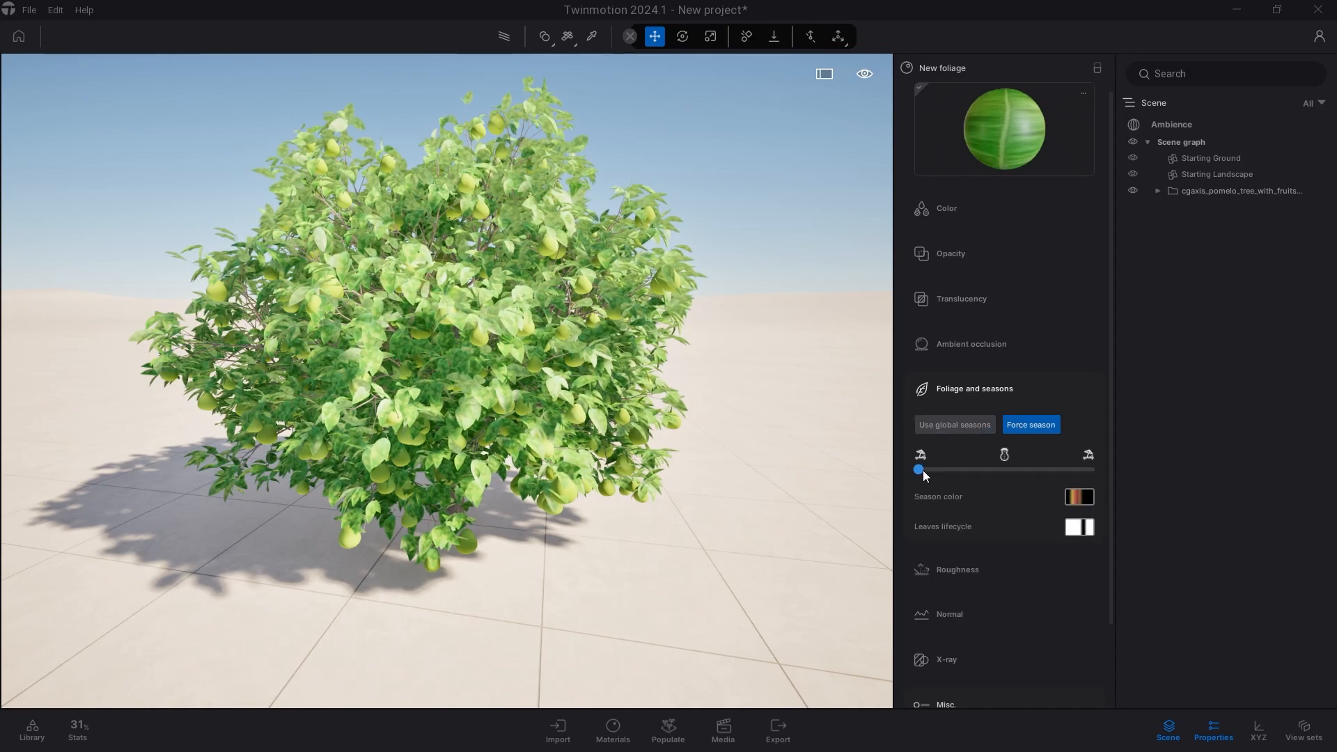
left_click_drag(921, 469, 878, 461)
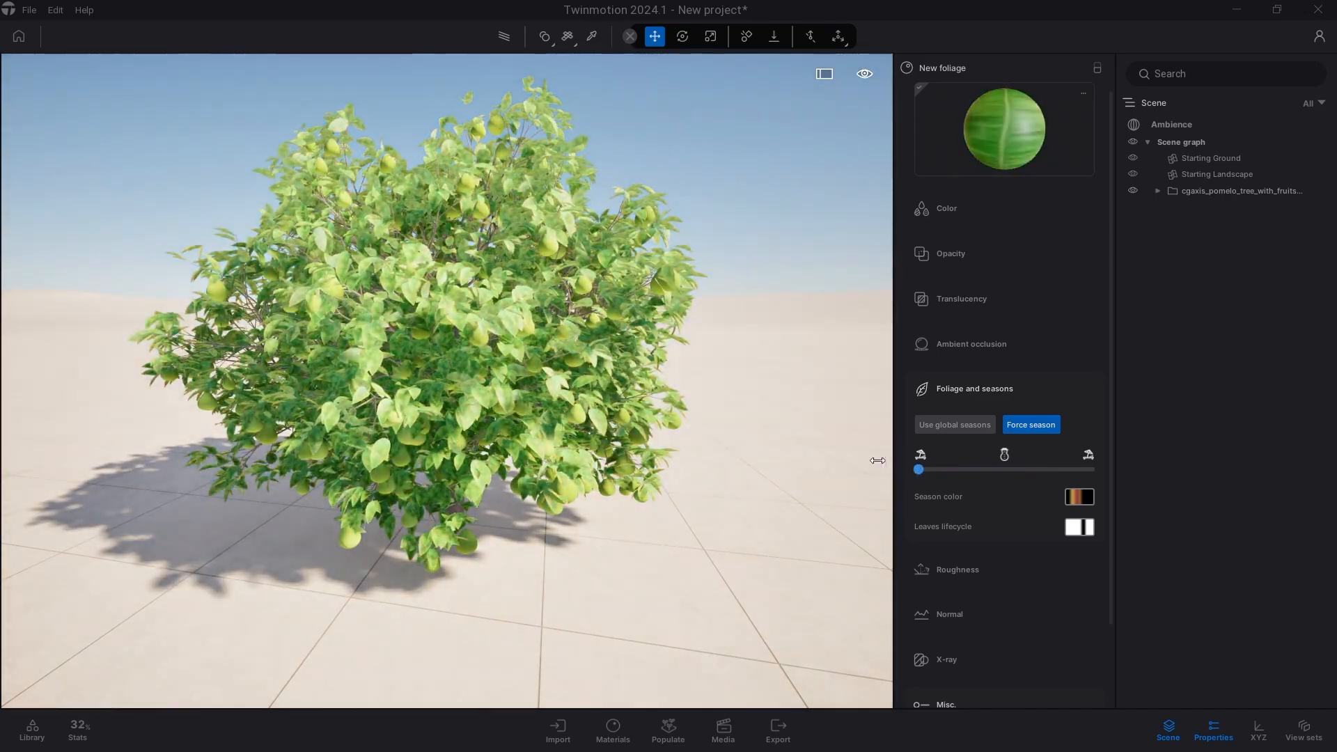
left_click(972, 424)
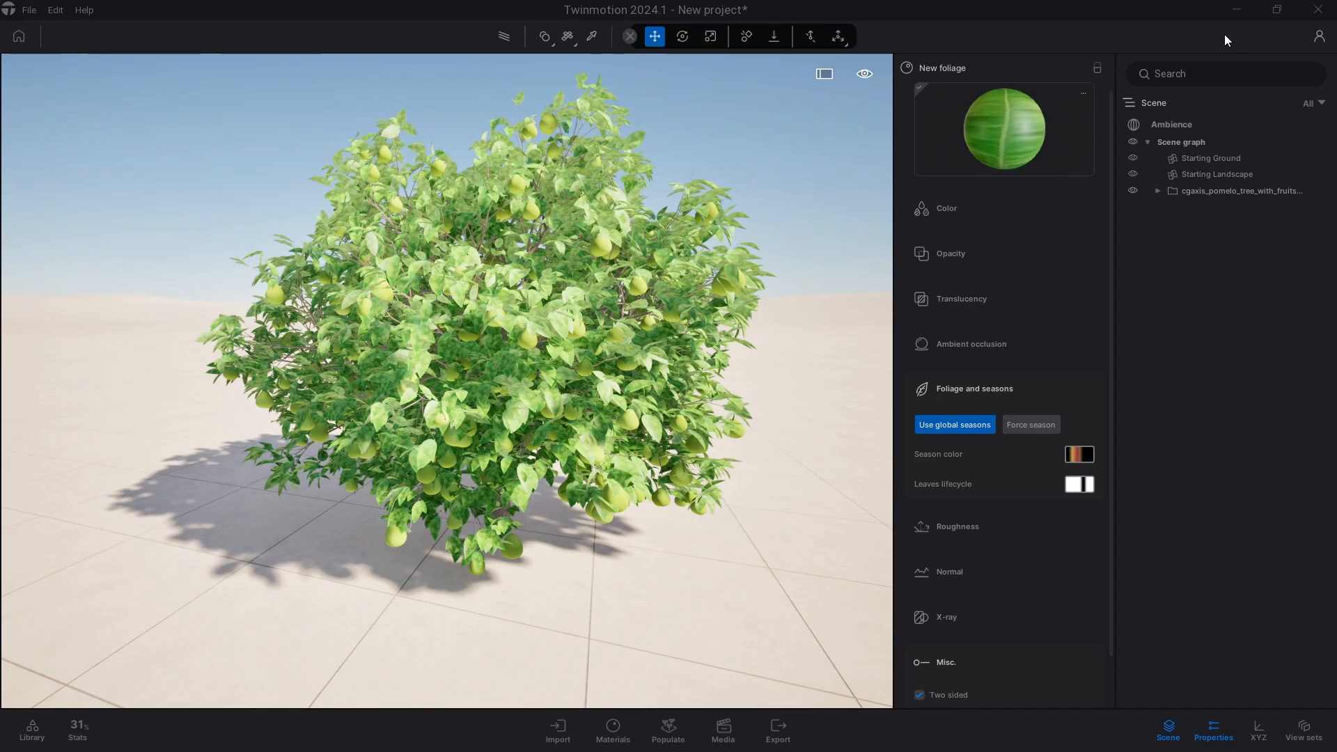
Preview a global season shift from the Ambience weather settings and return to the tree's leaf material.
left_click(1150, 126)
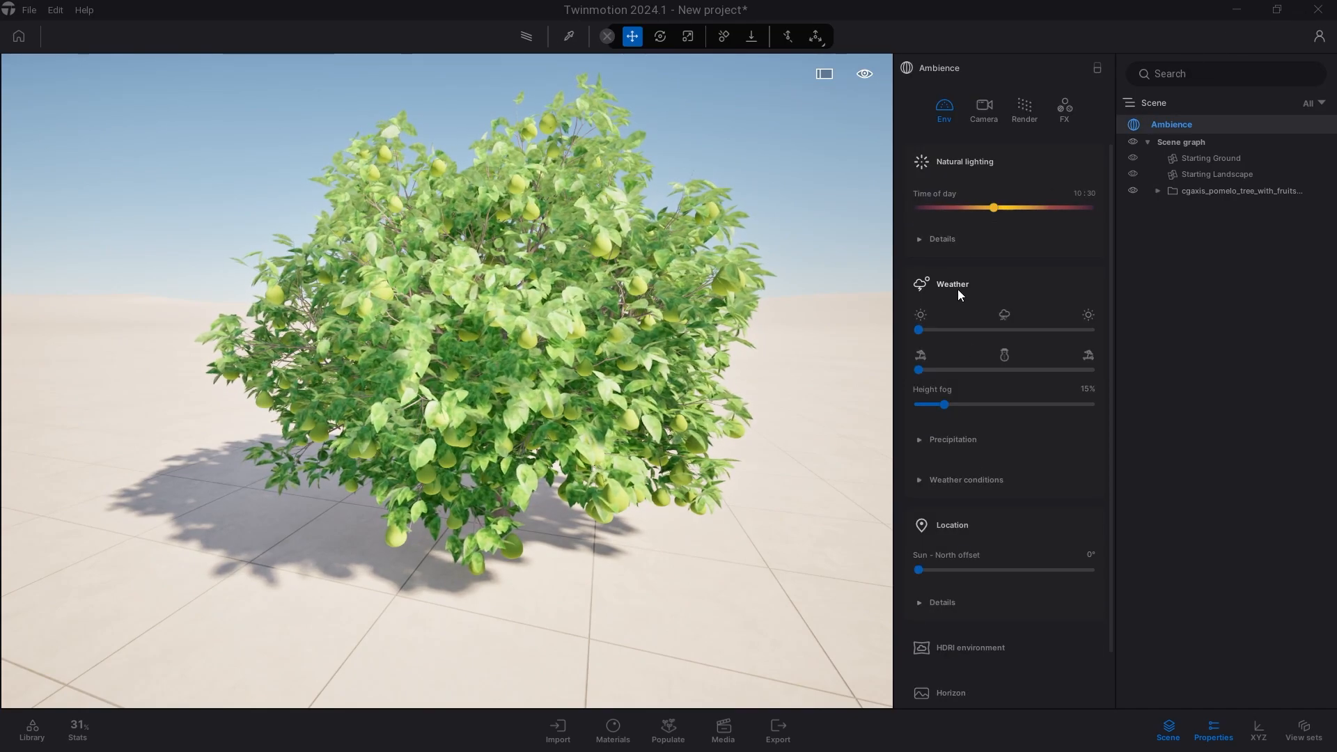
mouse_move(919, 370)
left_mouse_down()
mouse_move(1032, 374)
mouse_move(944, 378)
left_mouse_up()
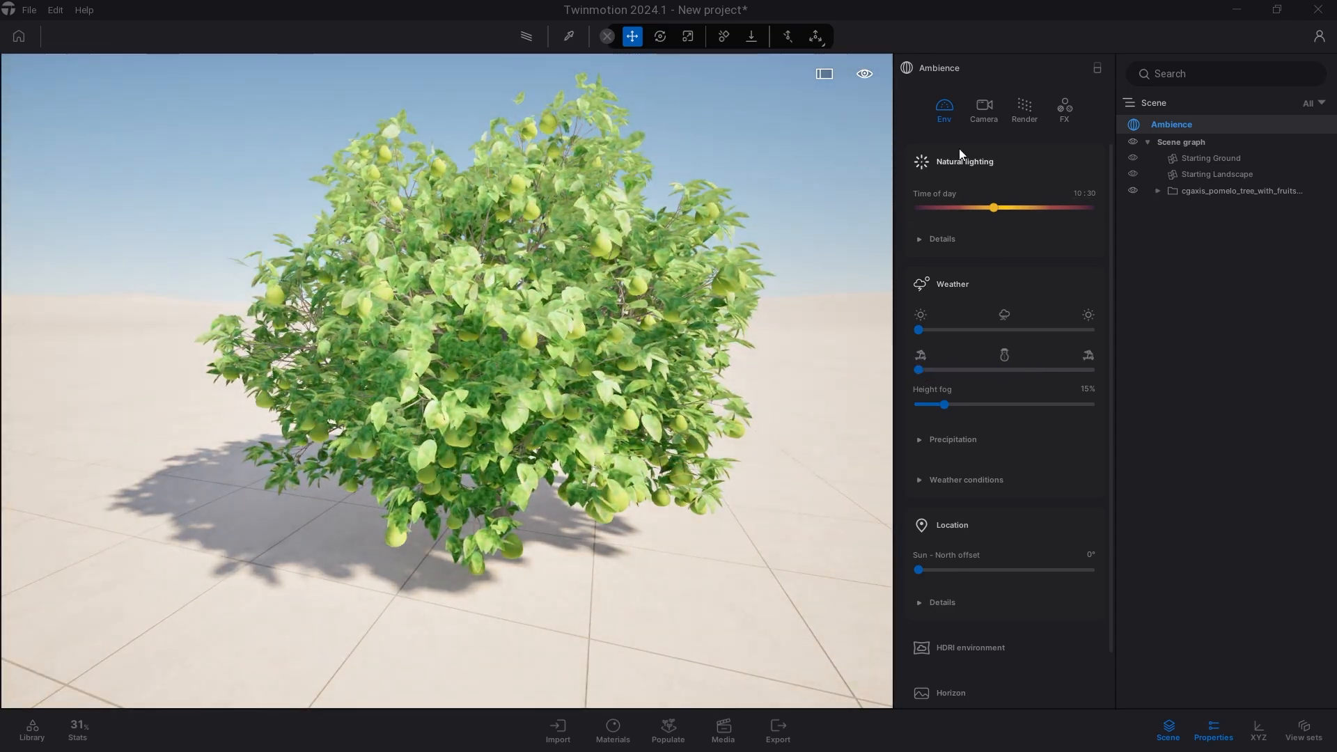
left_click(569, 36)
left_click(597, 178)
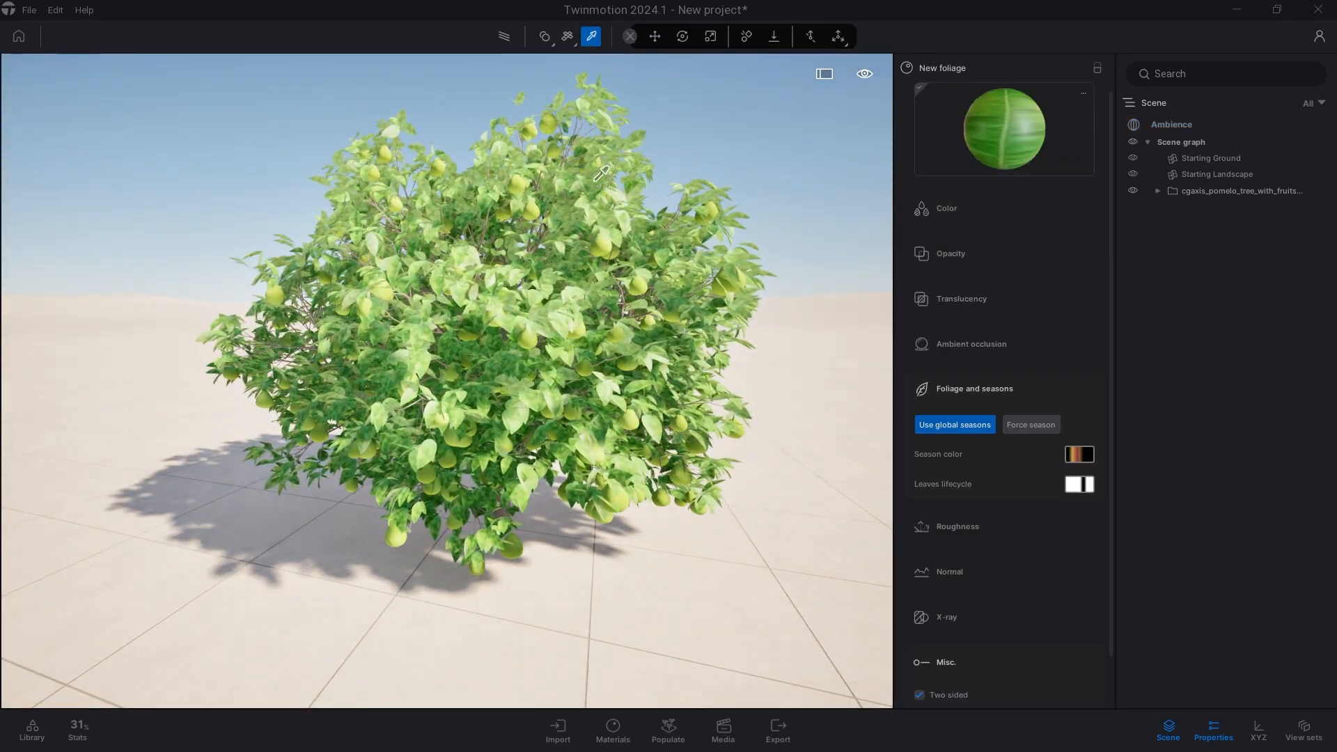
key("Escape")
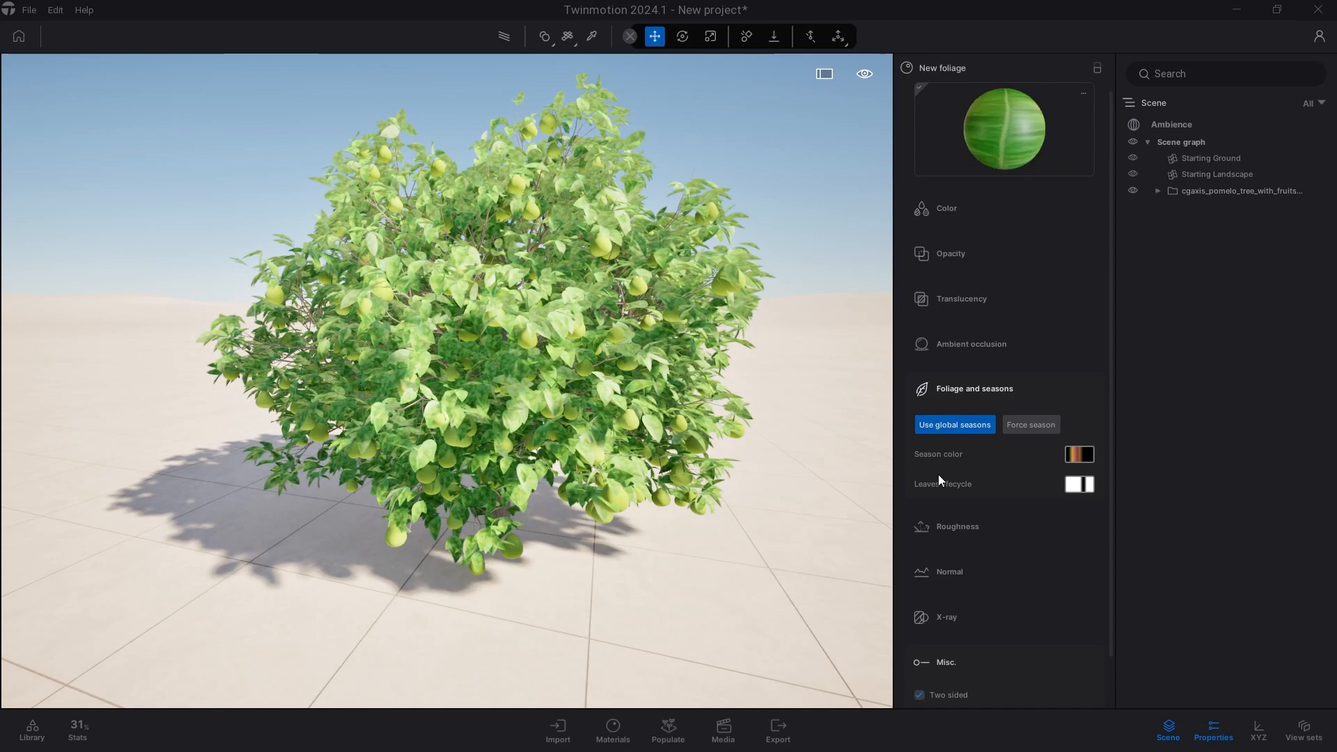
Assign Season color 02 as the leaf material's season color and preview it by shifting the Ambience season.
left_click(1075, 455)
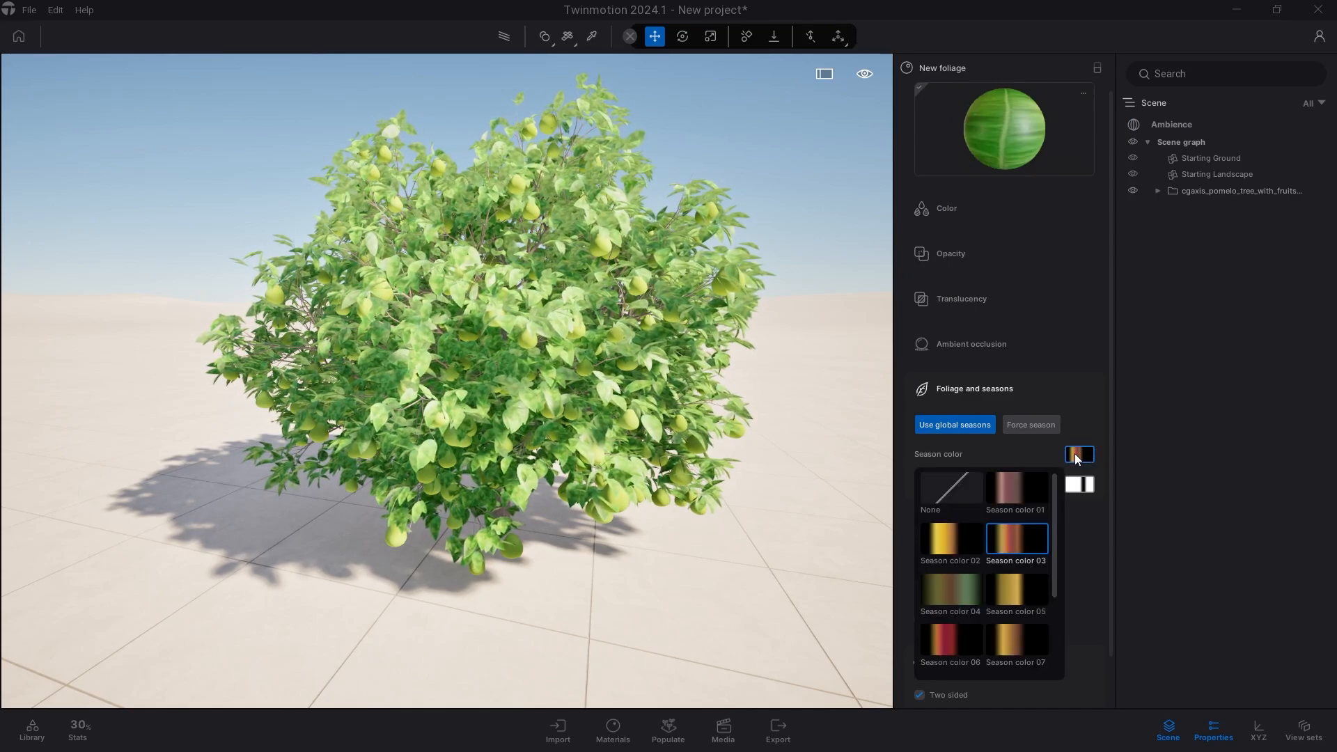
left_click(950, 542)
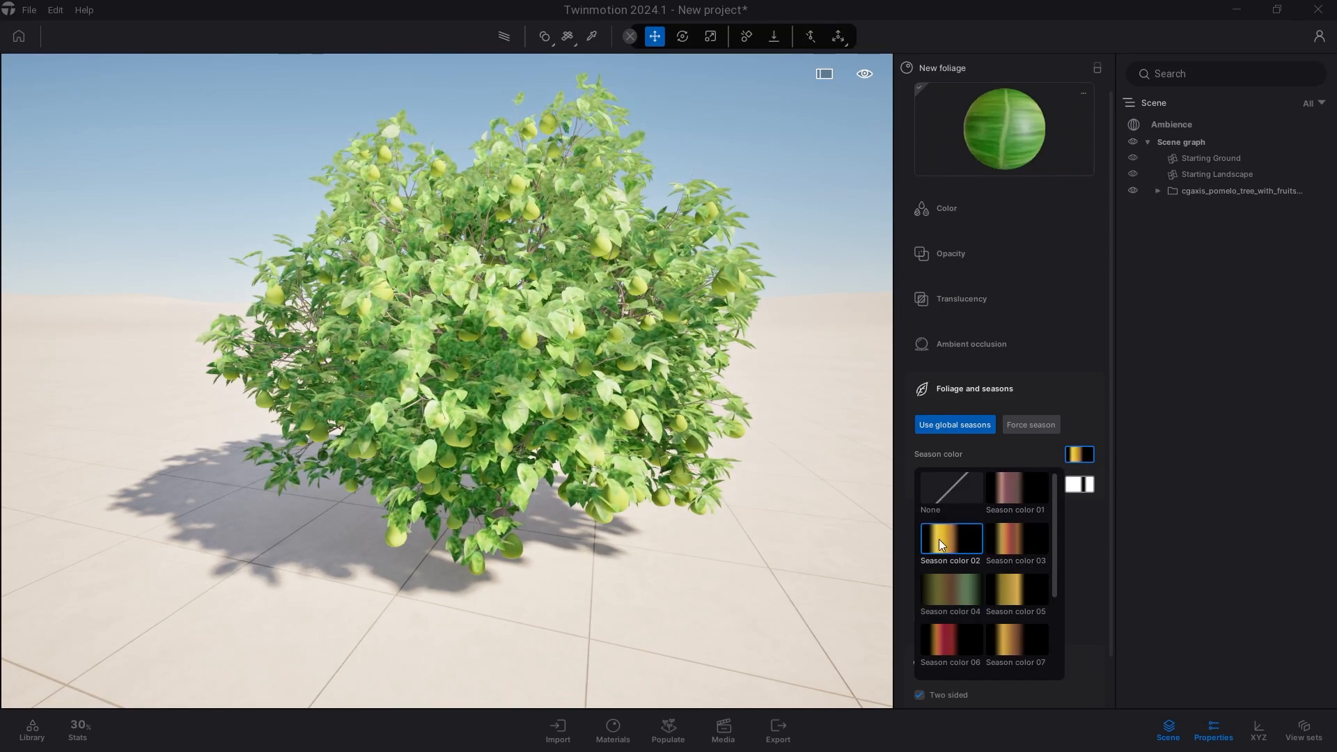
left_click(822, 462)
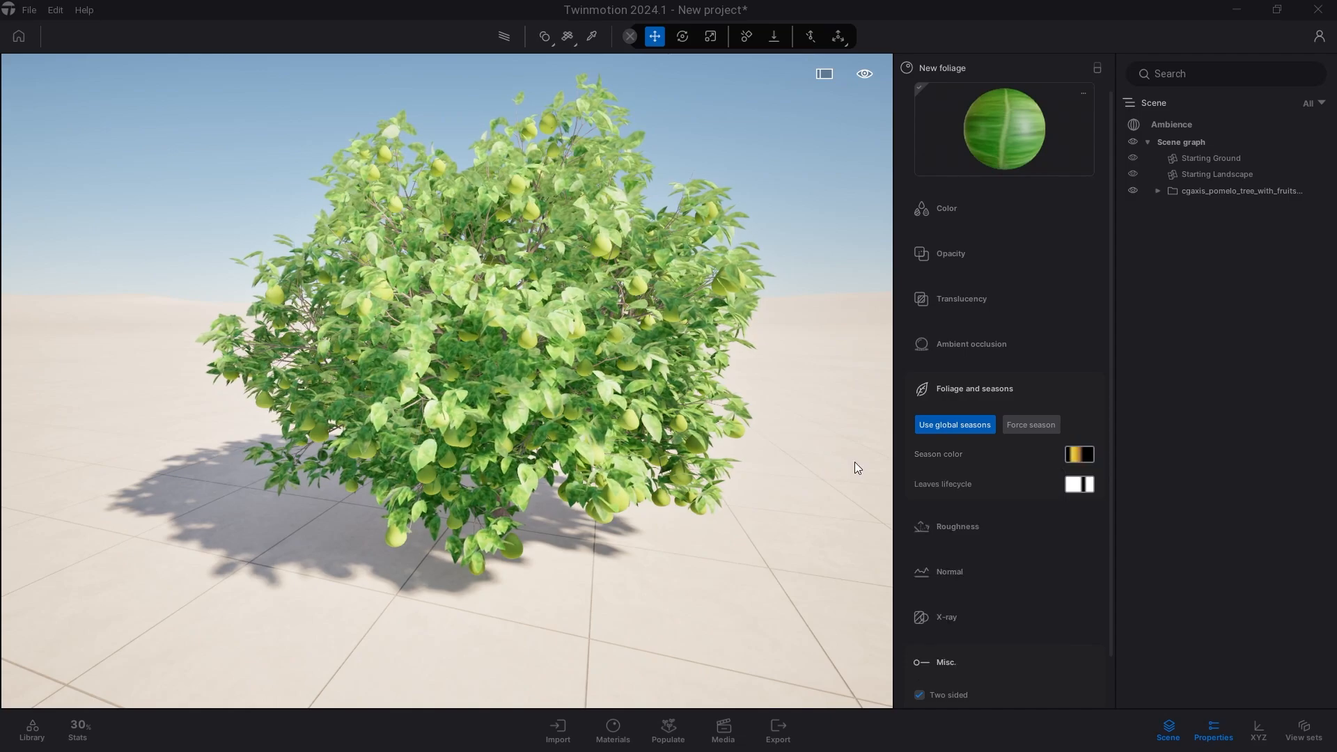
left_click(1177, 128)
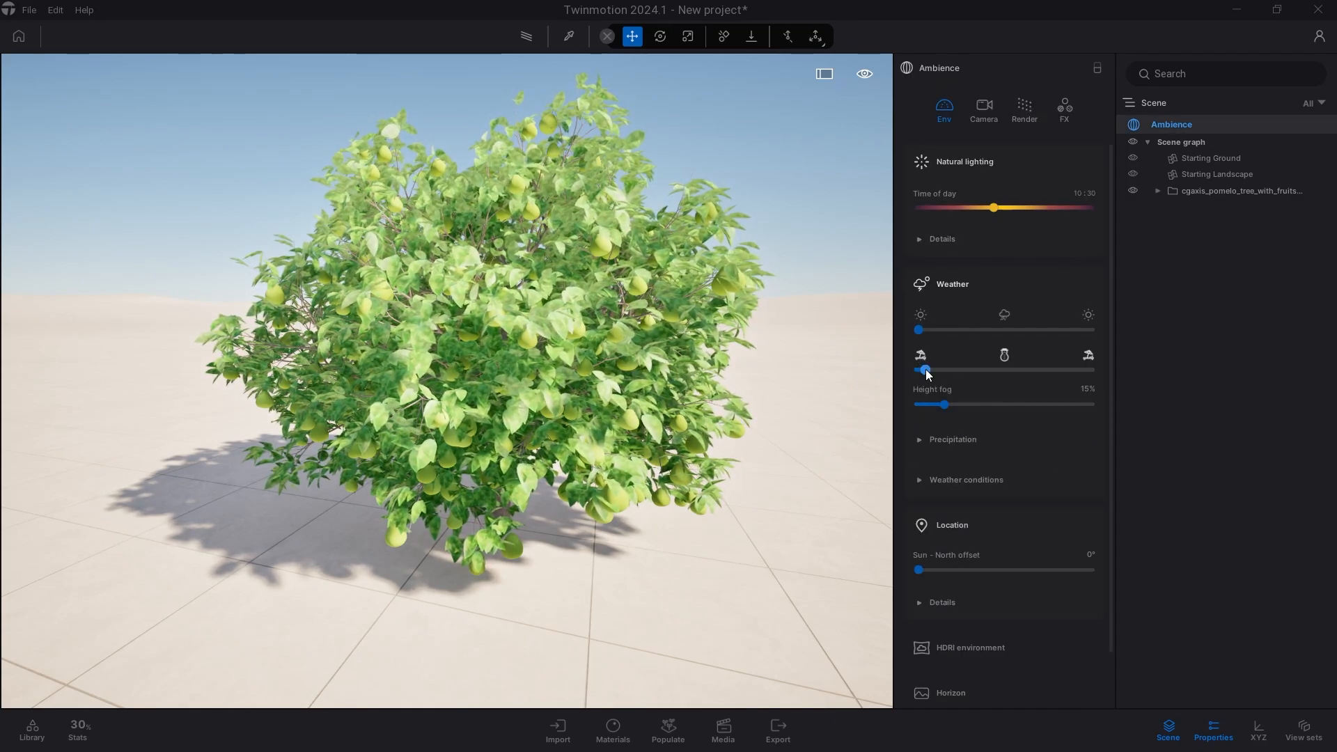
left_click_drag(925, 369, 1020, 376)
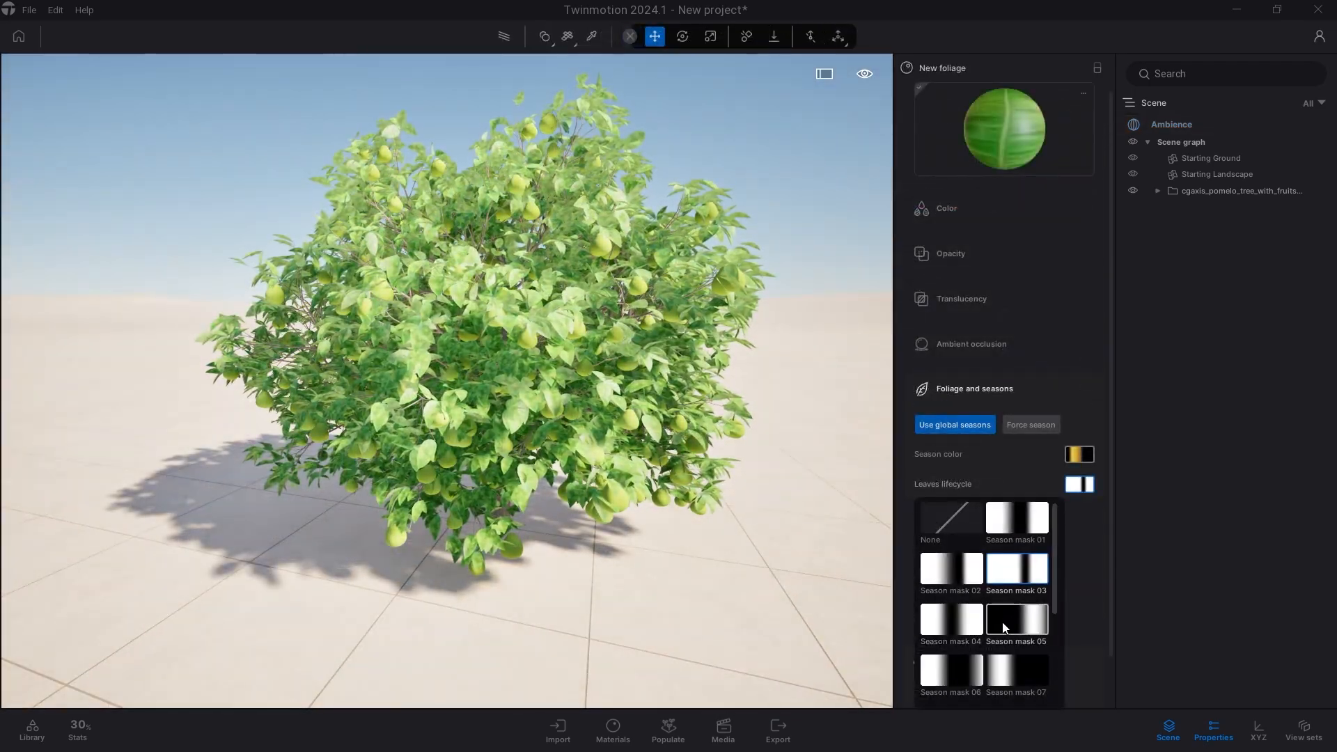
Set the leaf material's leaves lifecycle to Season mask 05 and open the Ambience settings.
left_click(1019, 623)
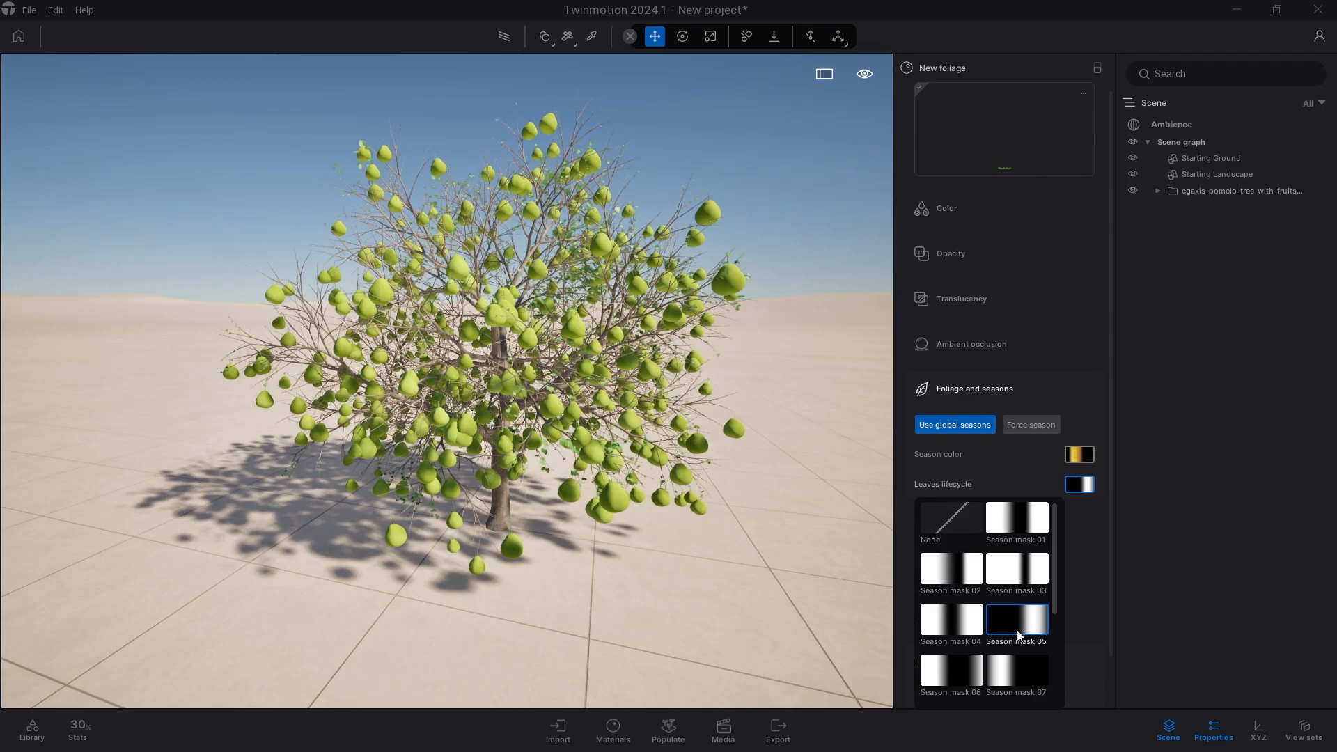
left_click(1169, 126)
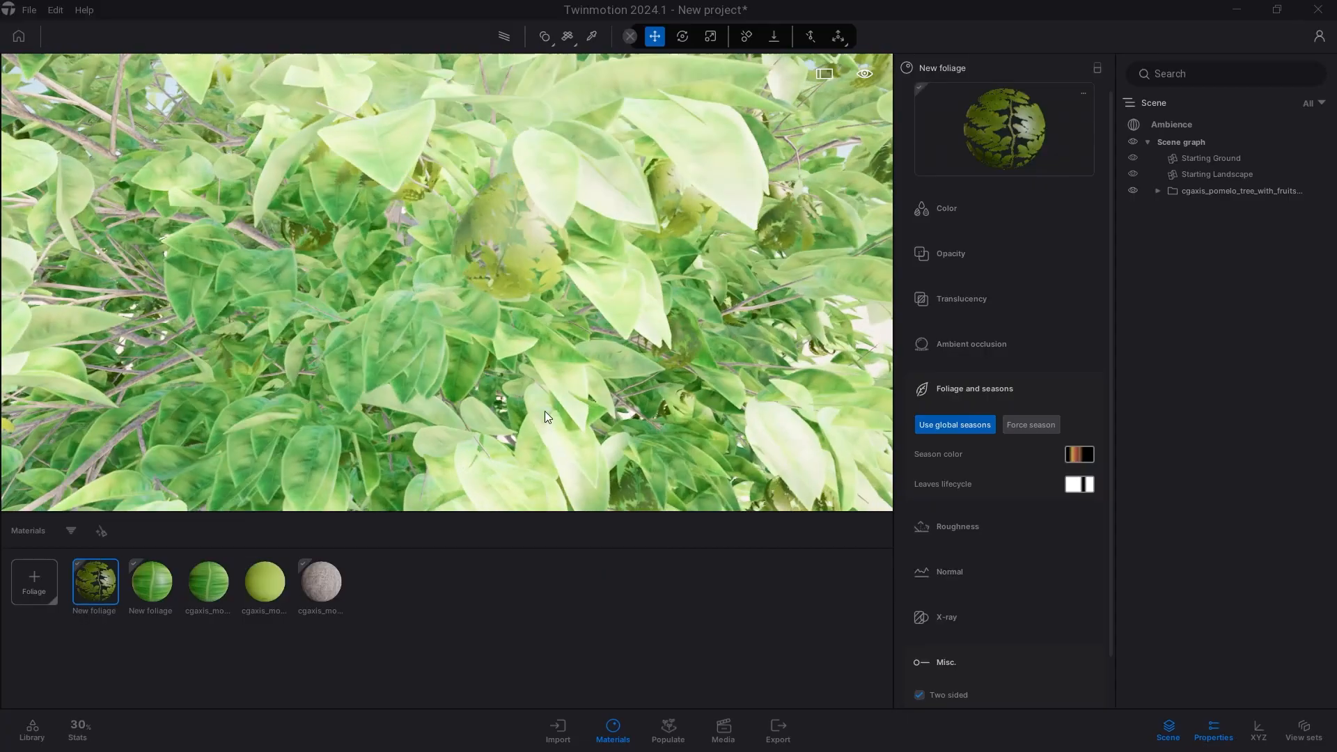
Load cgaxis_models_105_58_03.jpg as the color texture of the fruits' foliage material.
left_click(947, 208)
left_click(1080, 244)
left_click(1091, 469)
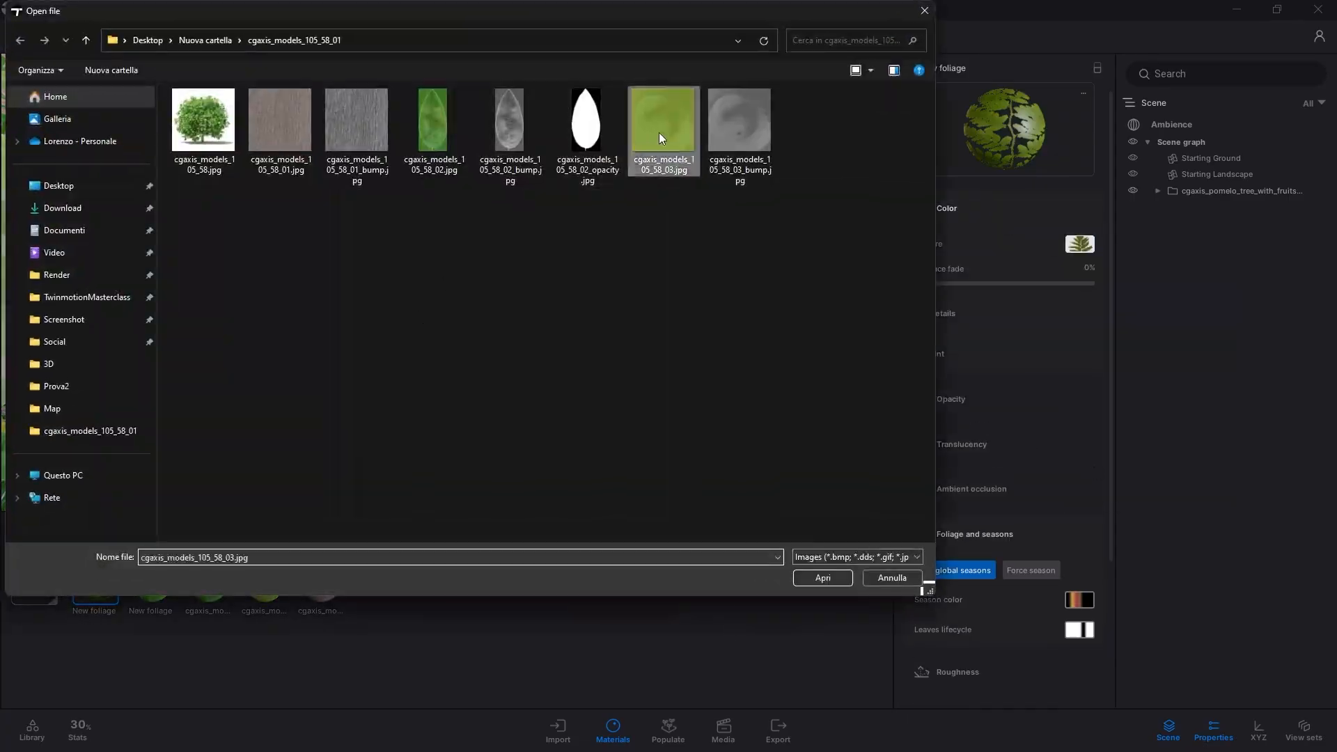
left_click(812, 579)
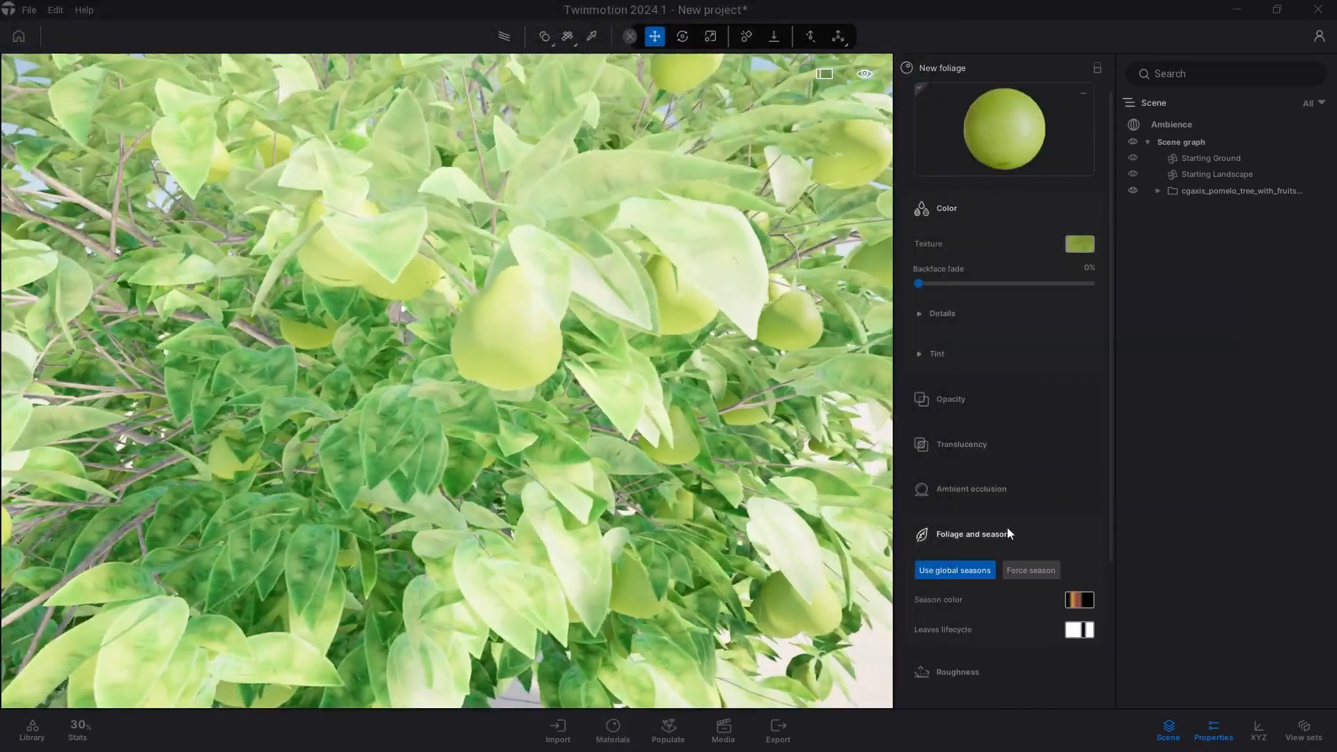
Force a season toward winter on the fruits' foliage material and set its season color to None.
left_click(1031, 571)
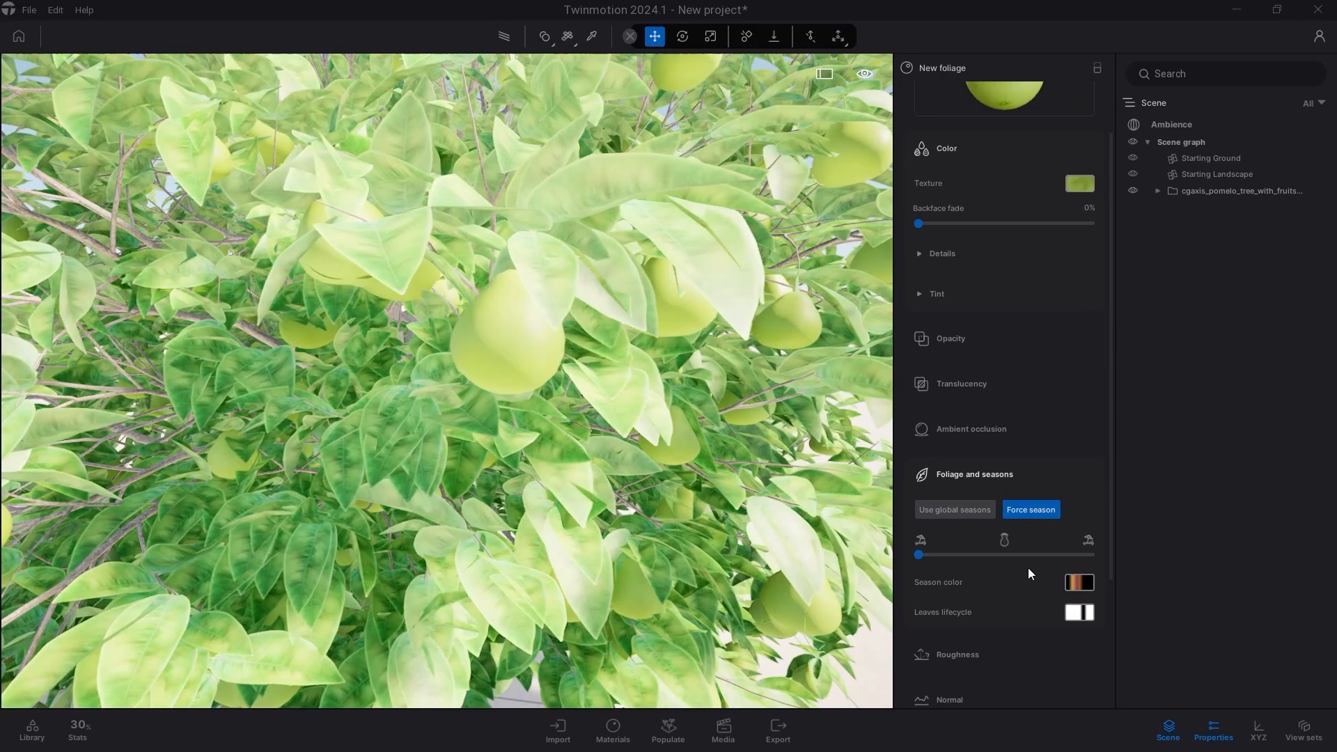
left_click_drag(919, 537, 988, 534)
left_click(1080, 562)
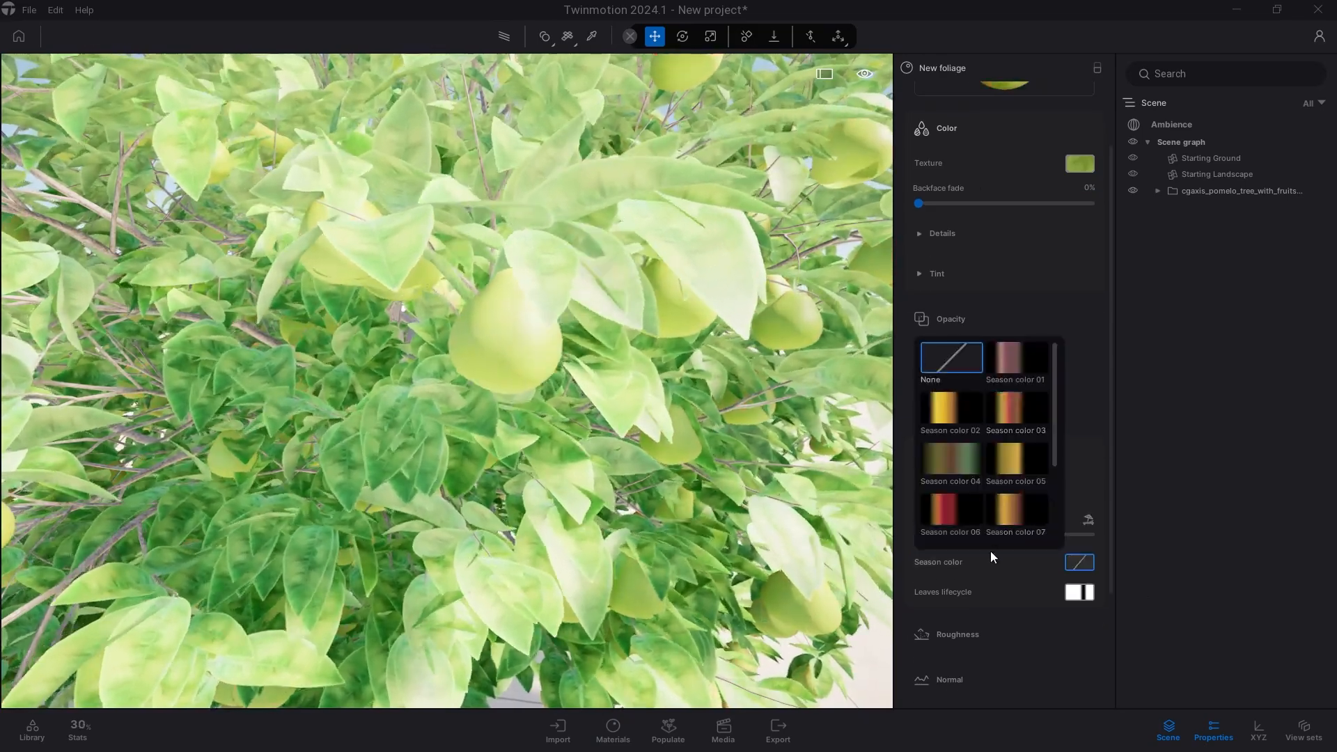